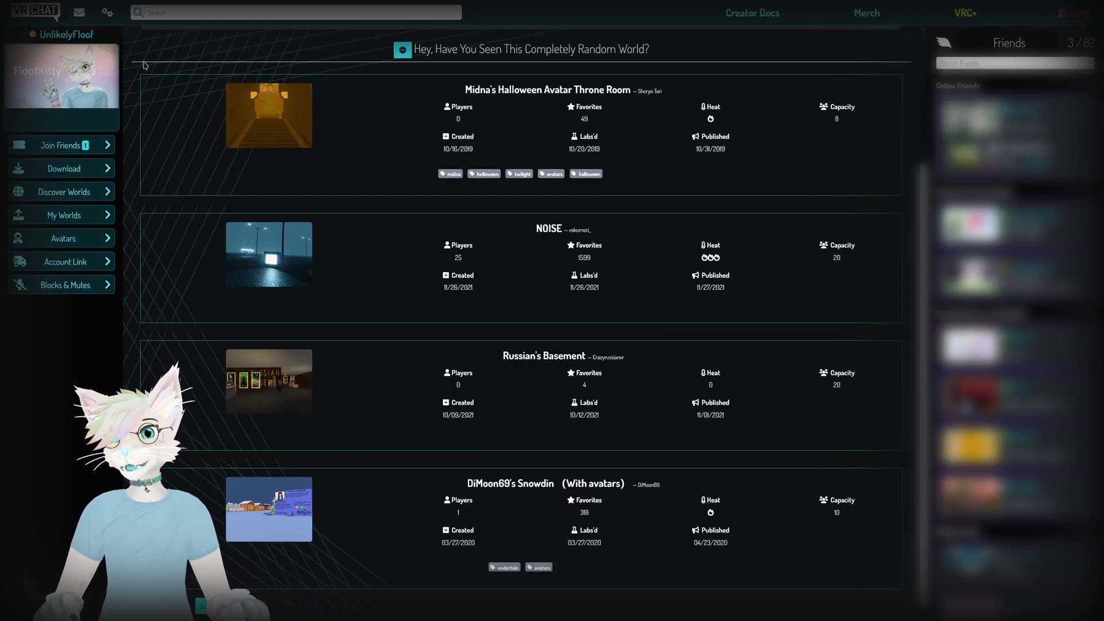
Download the VRChat SDK3 package for avatars from the VRChat website.
{"action": "mouse_move", "coordinate": [180, 19]}
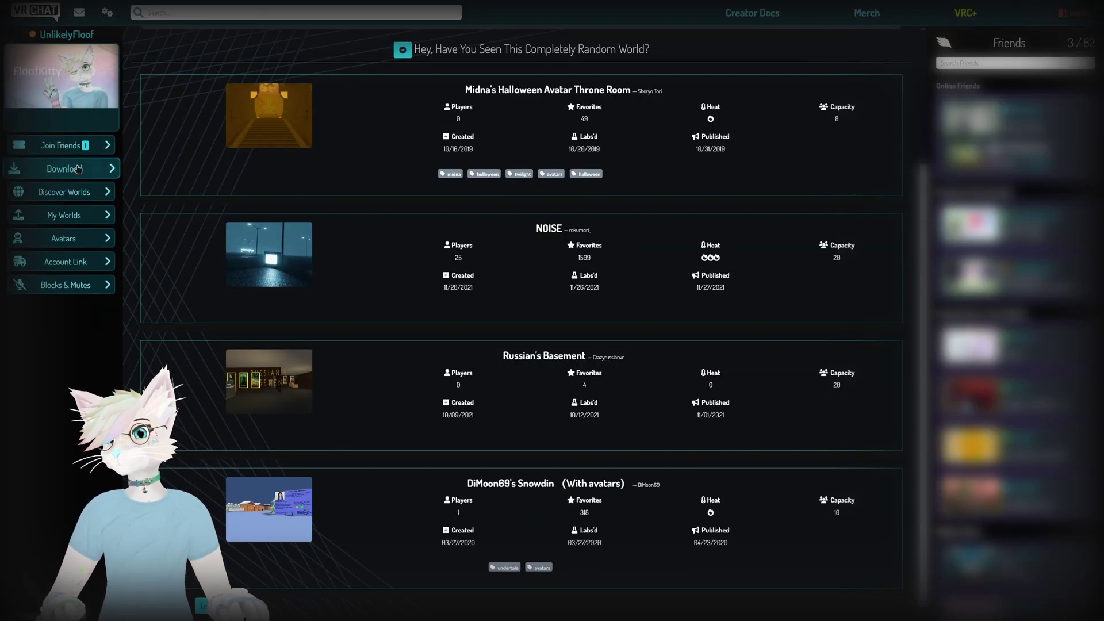
{"action": "left_click", "coordinate": [77, 168]}
{"action": "left_click", "coordinate": [749, 202]}
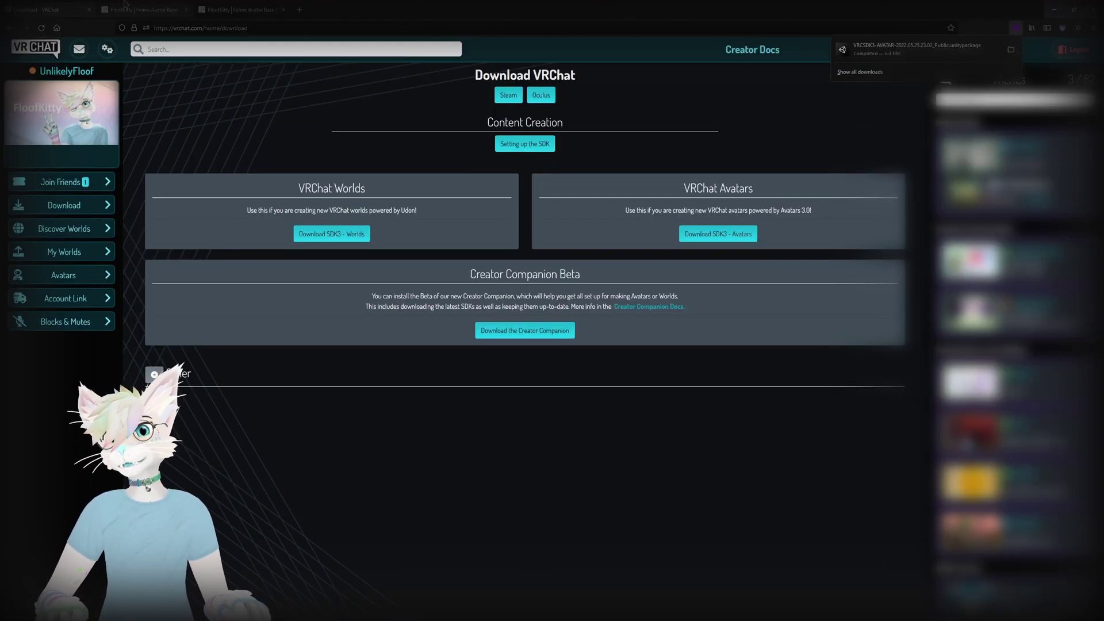
Switch to the Gumroad FloofKitty content page and download the [Unity]-FloofKitty-VRC-Avatar-V1.5 package.
{"action": "left_click", "coordinate": [125, 6]}
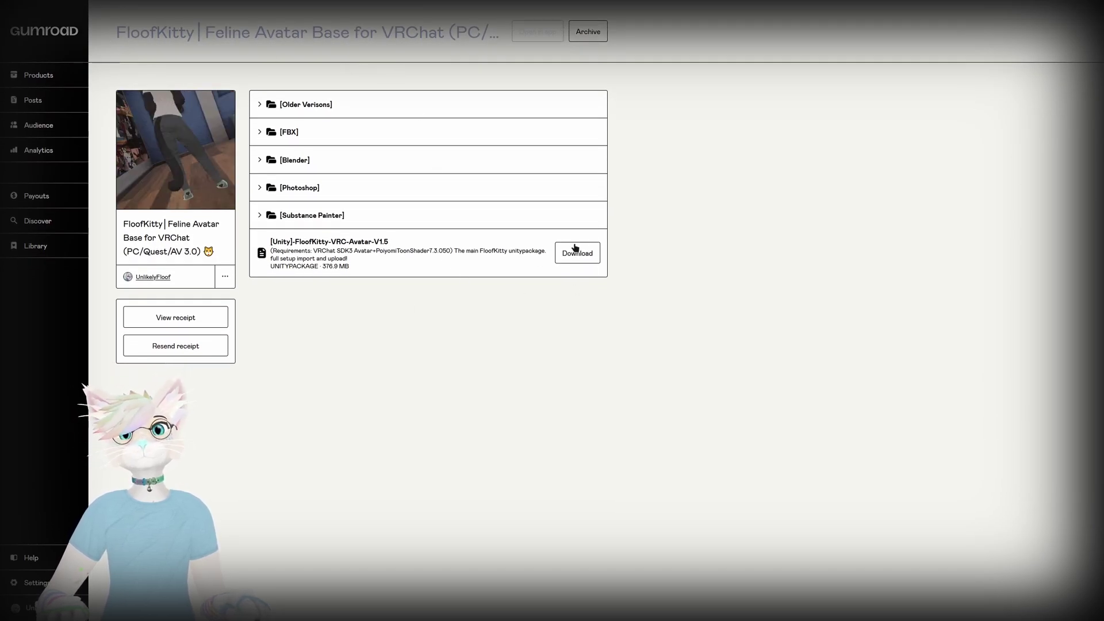
{"action": "left_click_drag", "start_coordinate": [259, 244], "coordinate": [409, 244]}
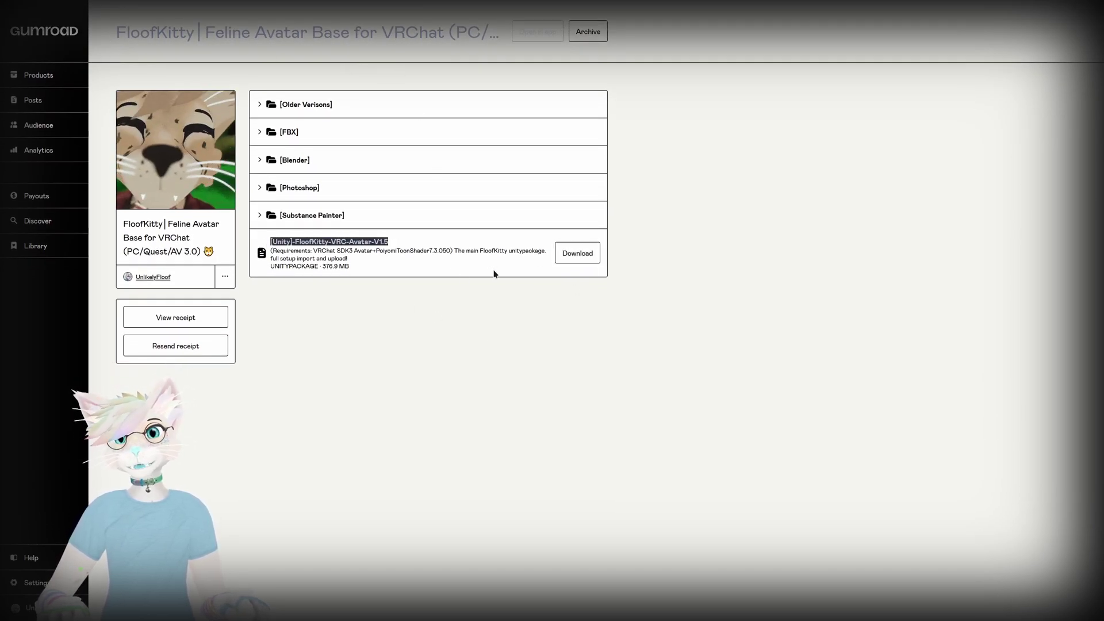
{"action": "left_click", "coordinate": [590, 251]}
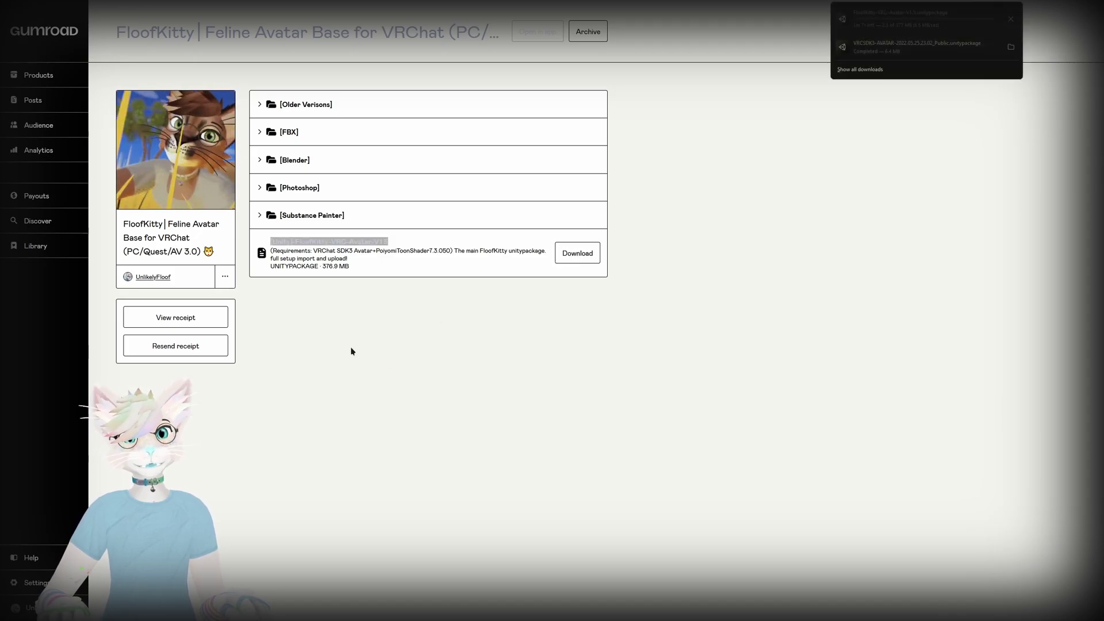
Look up which Poiyomi Toon Shader version the PC avatar requires in the FloofKitty product page's important info.
{"action": "left_click", "coordinate": [218, 7]}
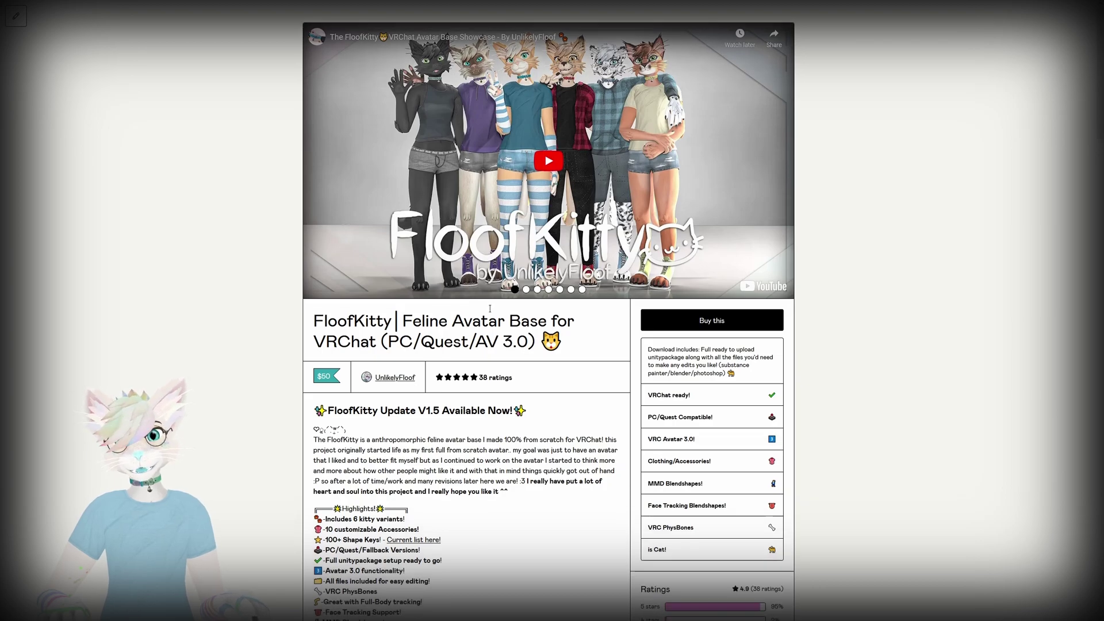
{"action": "scroll", "coordinate": [389, 237], "scroll_direction": "down", "scroll_amount": 4}
{"action": "scroll", "coordinate": [389, 237], "scroll_direction": "down", "scroll_amount": 20}
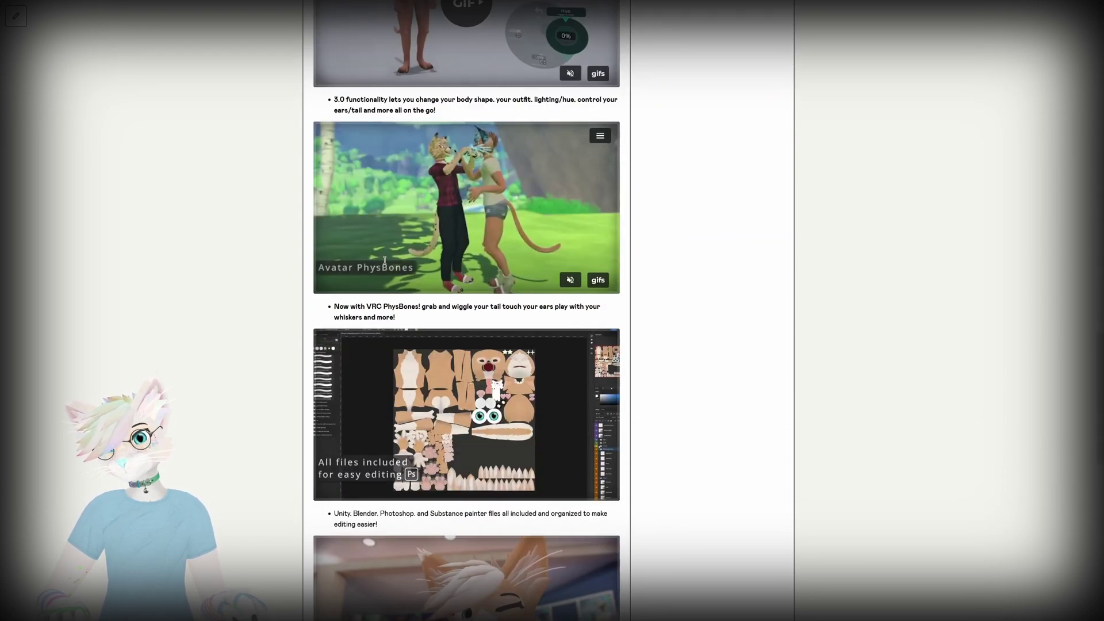
{"action": "scroll", "coordinate": [385, 264], "scroll_direction": "down", "scroll_amount": 5}
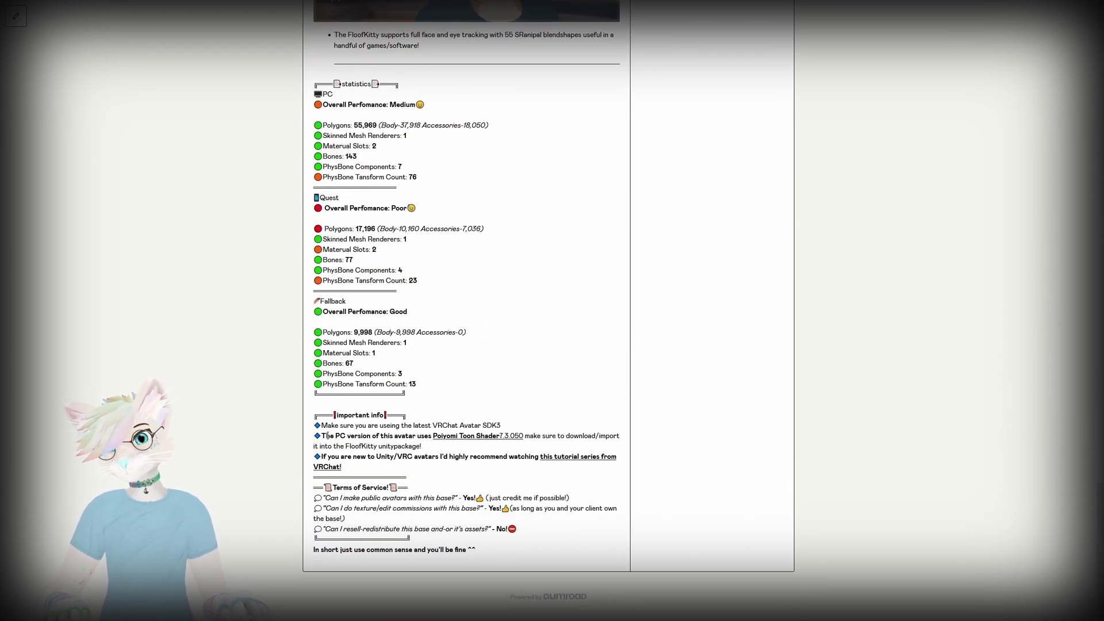
{"action": "left_click_drag", "start_coordinate": [327, 436], "coordinate": [502, 440]}
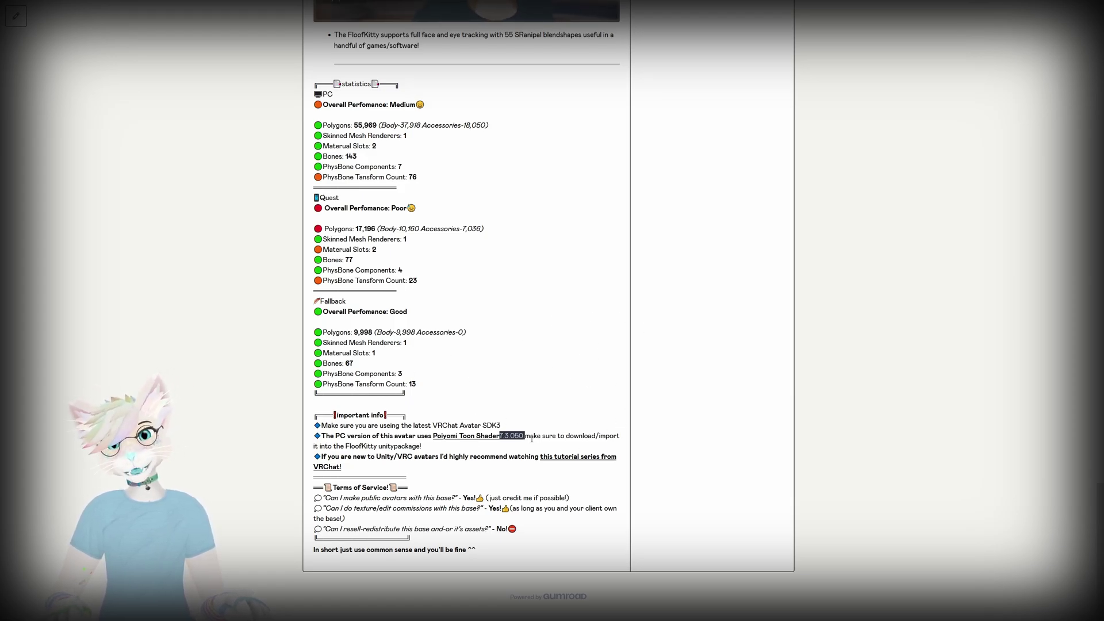
{"action": "left_click_drag", "start_coordinate": [525, 437], "coordinate": [504, 440]}
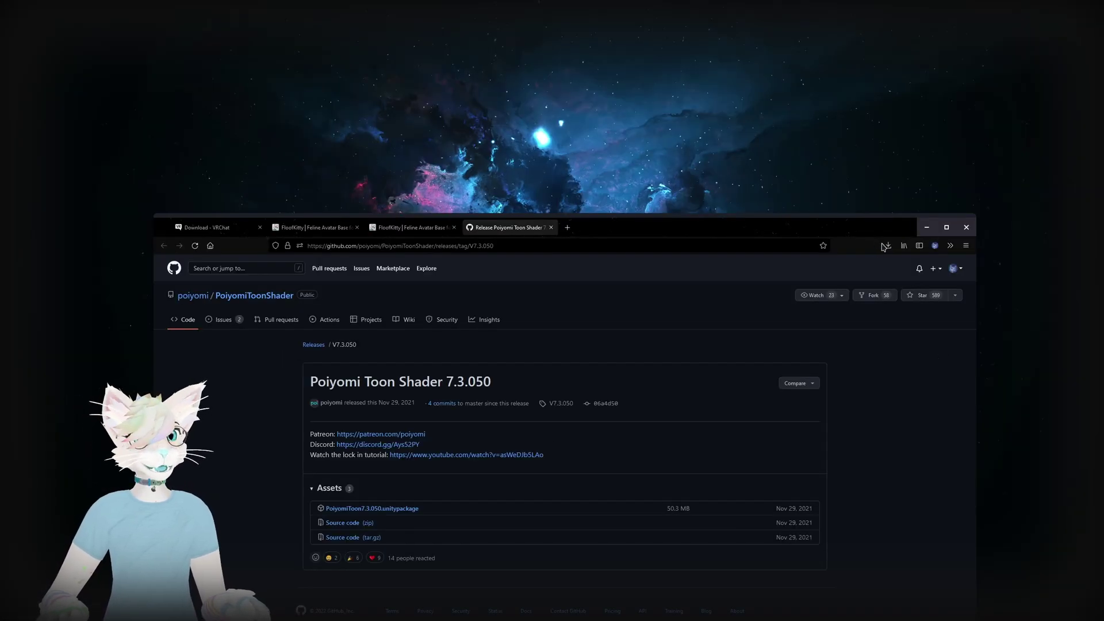
Move the downloaded PoiyomiToon7.3.050, FloofKitty-VRC-Avatar-V1.5 and VRCSDK3-AVATAR packages from the browser's downloads to the desktop.
{"action": "left_click", "coordinate": [885, 246]}
{"action": "left_click_drag", "start_coordinate": [778, 269], "coordinate": [549, 126]}
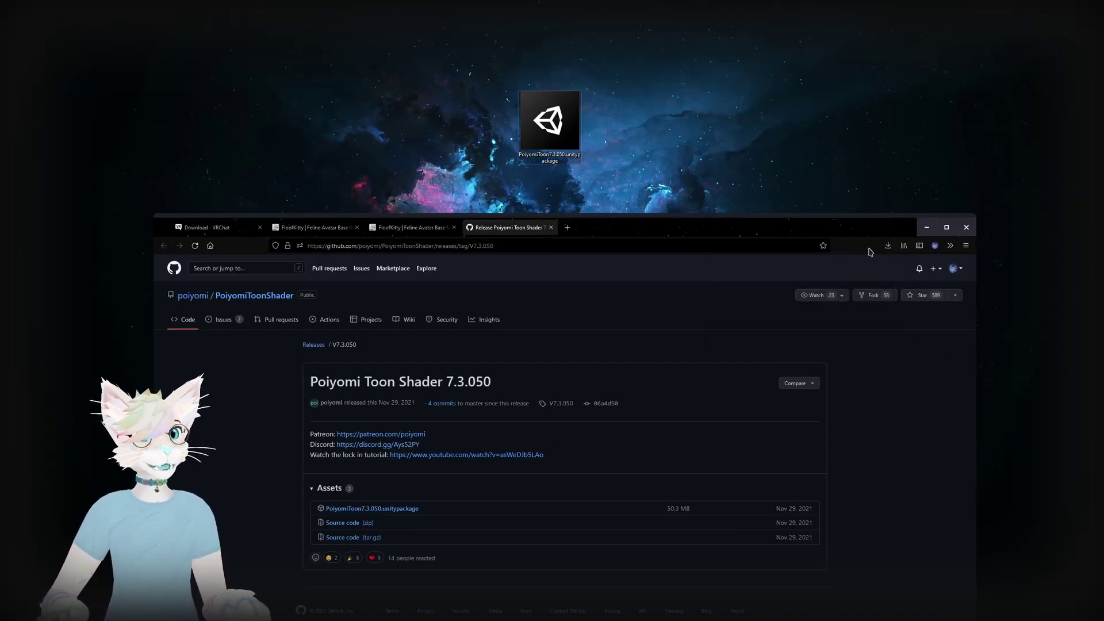
{"action": "left_click", "coordinate": [887, 246]}
{"action": "left_click_drag", "start_coordinate": [770, 293], "coordinate": [679, 122]}
{"action": "left_click", "coordinate": [888, 246]}
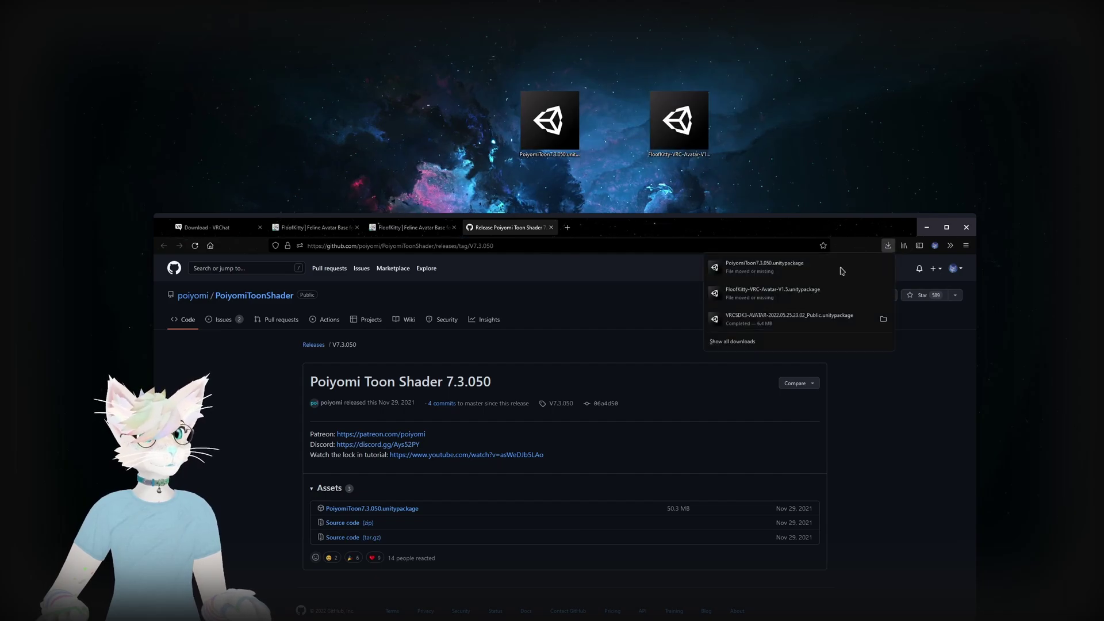
{"action": "left_click_drag", "start_coordinate": [788, 319], "coordinate": [403, 124]}
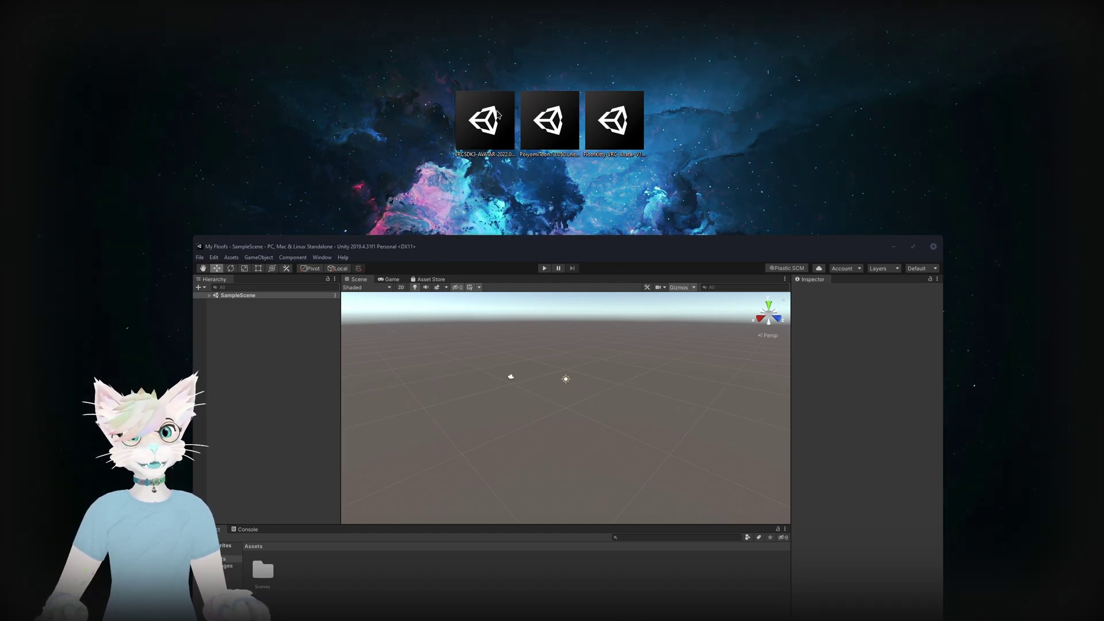
Import the VRCSDK3-AVATAR, PoiyomiToon7.3.050 and FloofKitty-VRC-Avatar-V1.5 packages into the Unity project in that order.
{"action": "left_click_drag", "start_coordinate": [498, 114], "coordinate": [361, 574]}
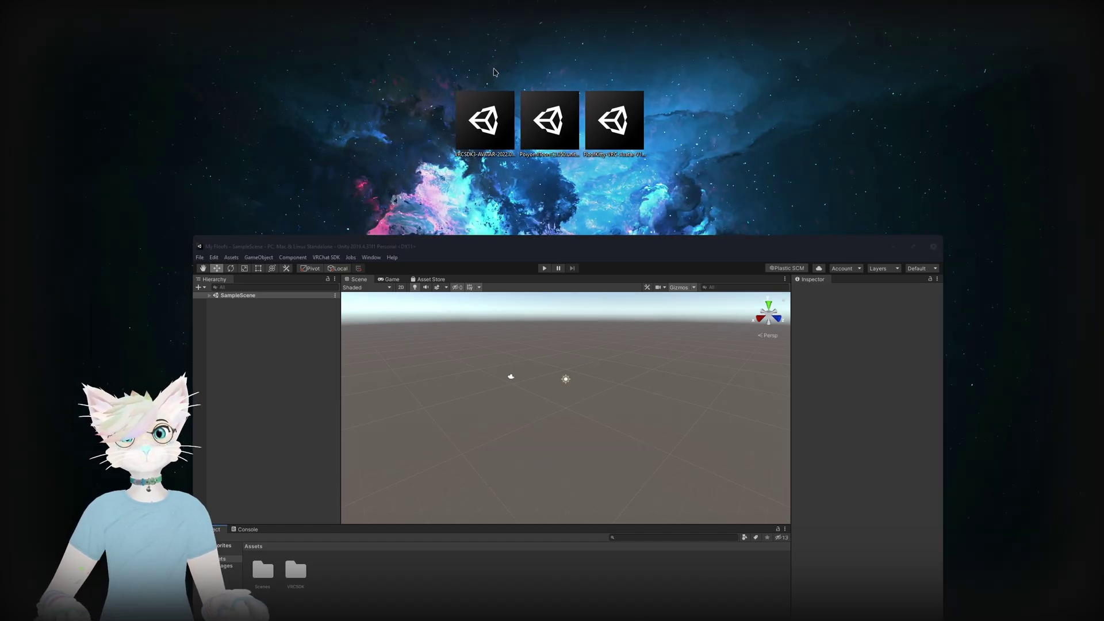
{"action": "left_click_drag", "start_coordinate": [568, 142], "coordinate": [473, 406]}
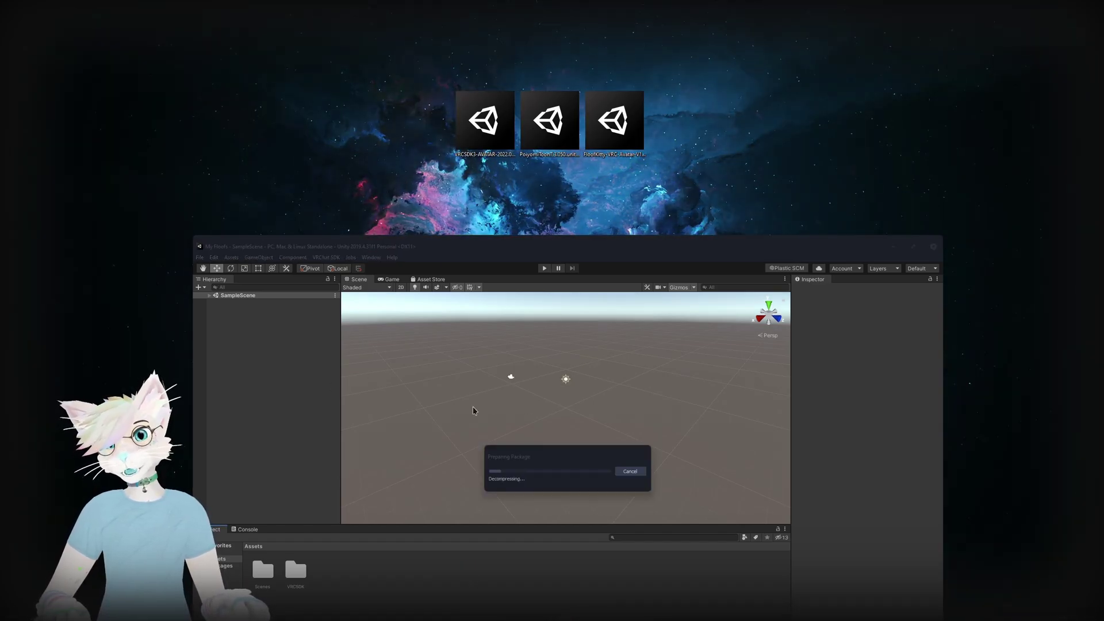
{"action": "left_click", "coordinate": [599, 449]}
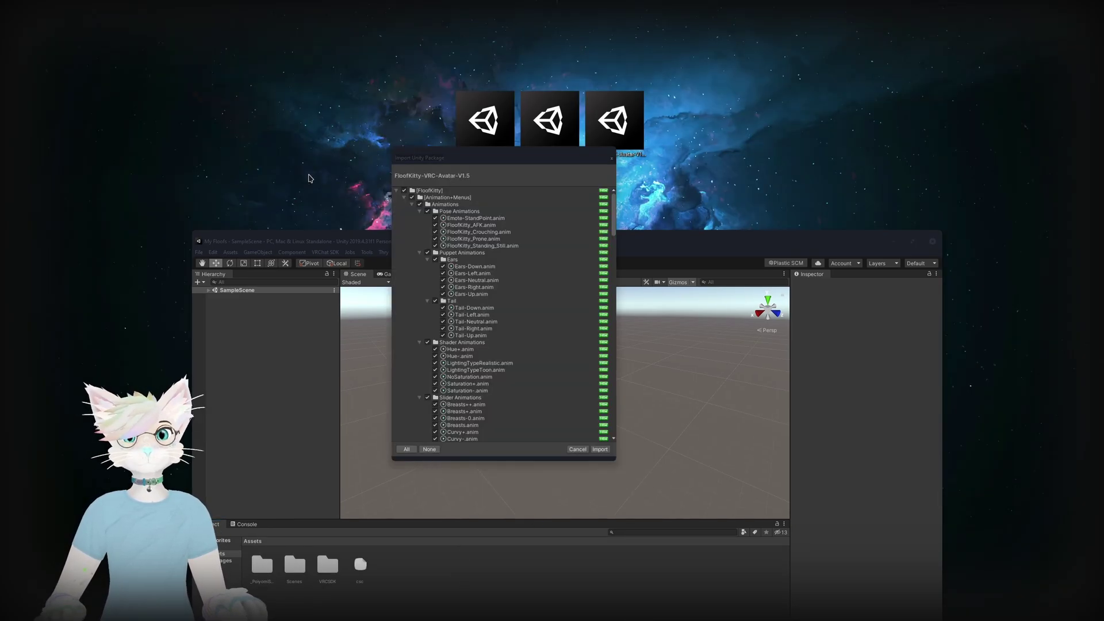
{"action": "left_click", "coordinate": [593, 448]}
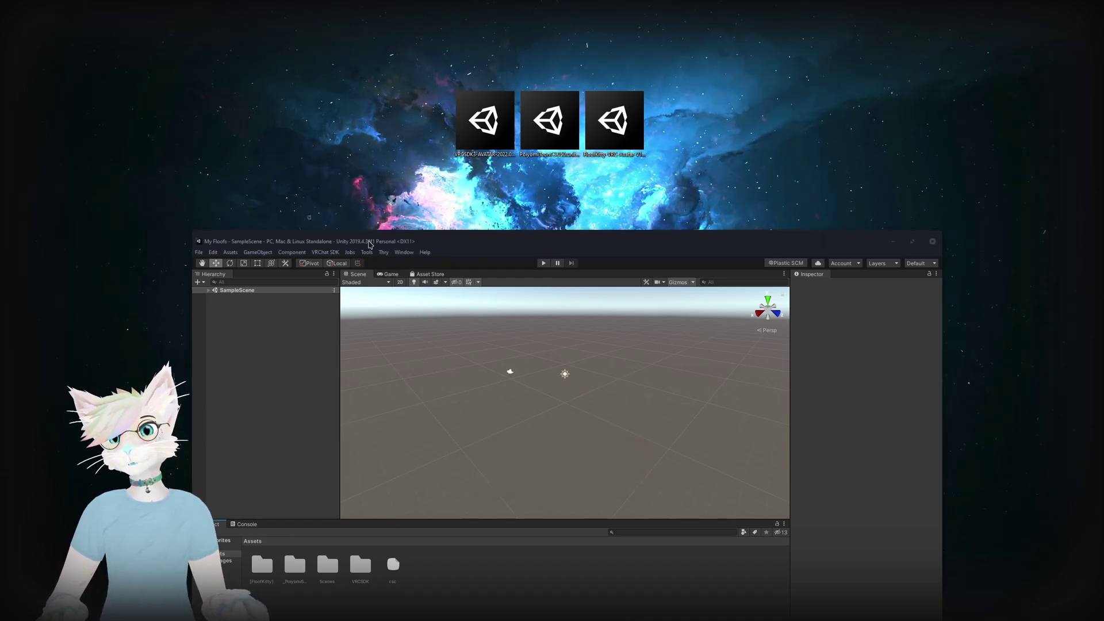
Maximize the Unity editor and dock the Hierarchy between the Scene view and the Inspector, slightly narrowed.
{"action": "left_click_drag", "start_coordinate": [369, 244], "coordinate": [371, 2]}
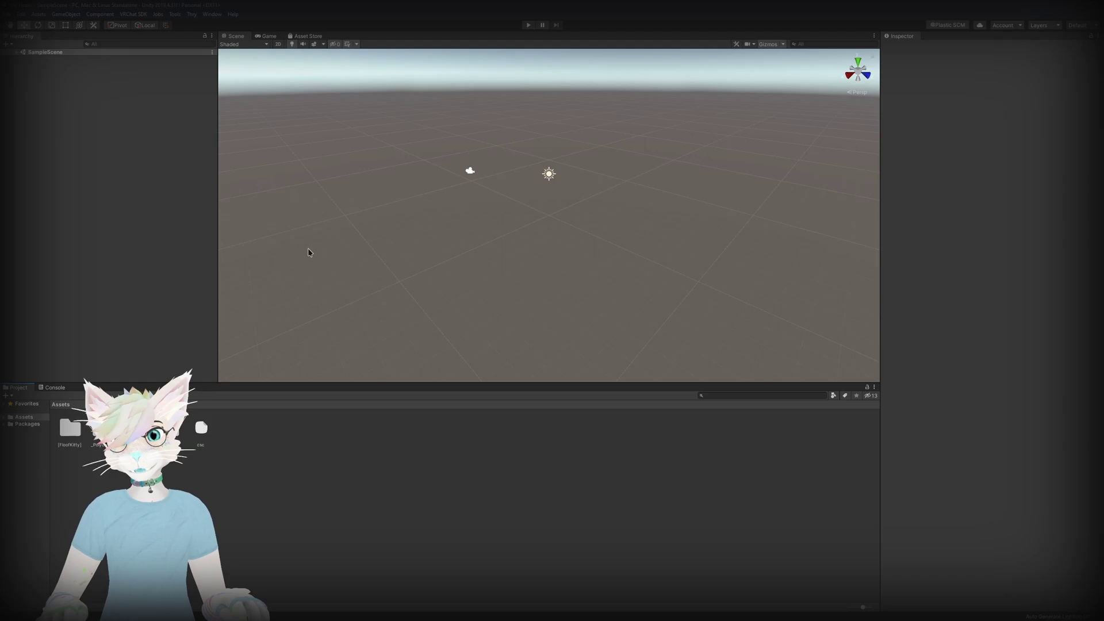
{"action": "left_click_drag", "start_coordinate": [29, 36], "coordinate": [826, 151]}
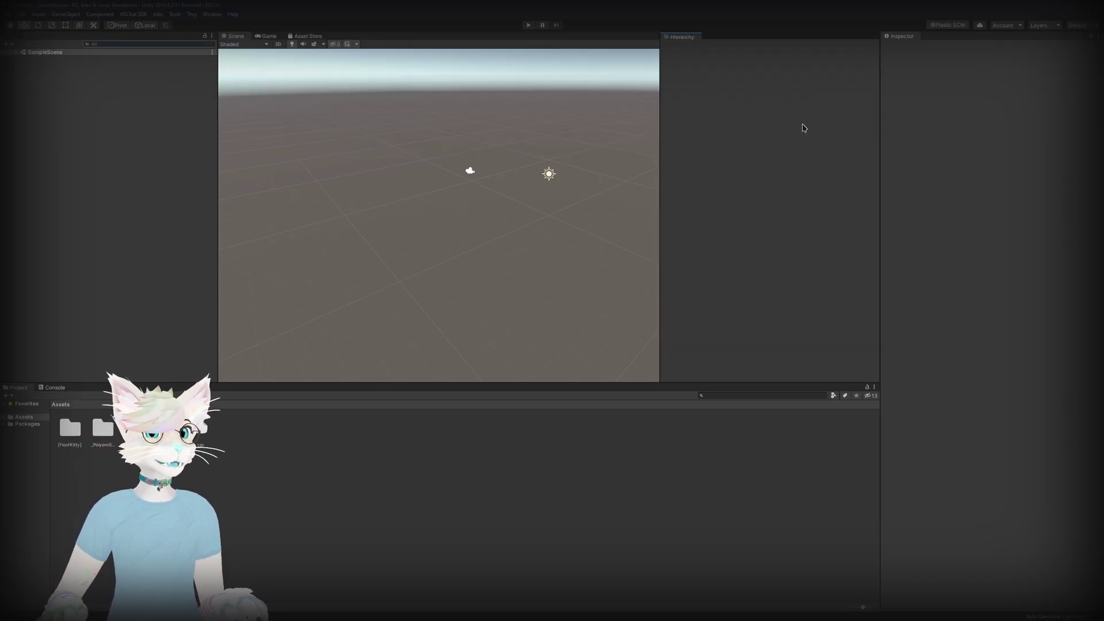
{"action": "left_click_drag", "start_coordinate": [658, 124], "coordinate": [669, 124]}
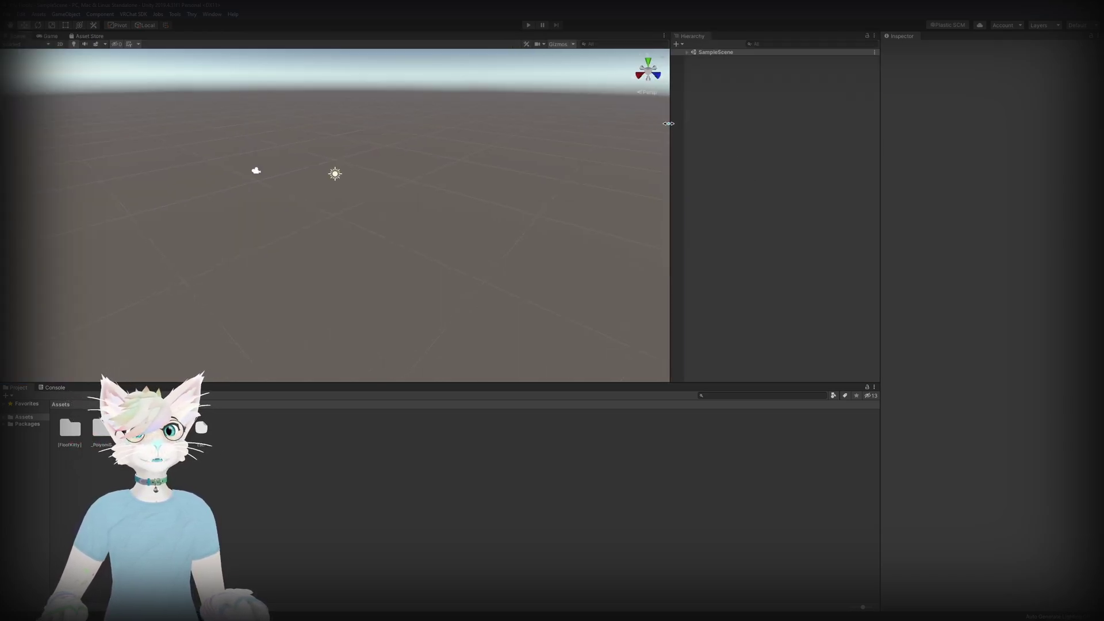
Show the VRChat SDK control panel and dock it as a tab beside the Inspector.
{"action": "left_click", "coordinate": [146, 15]}
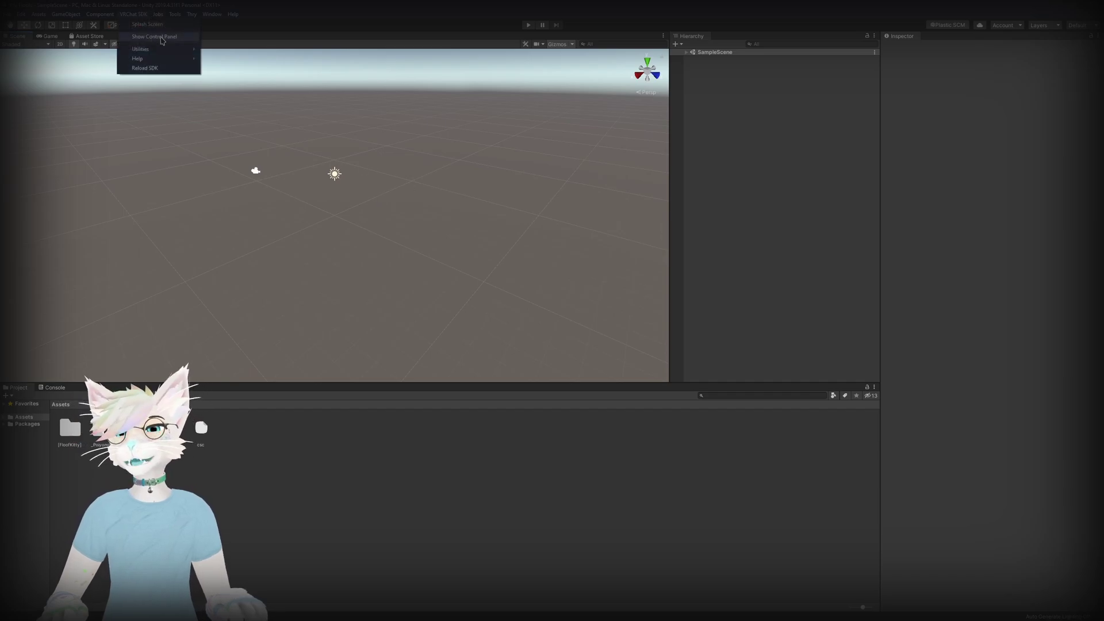
{"action": "left_click", "coordinate": [165, 38]}
{"action": "left_click_drag", "start_coordinate": [310, 117], "coordinate": [937, 41]}
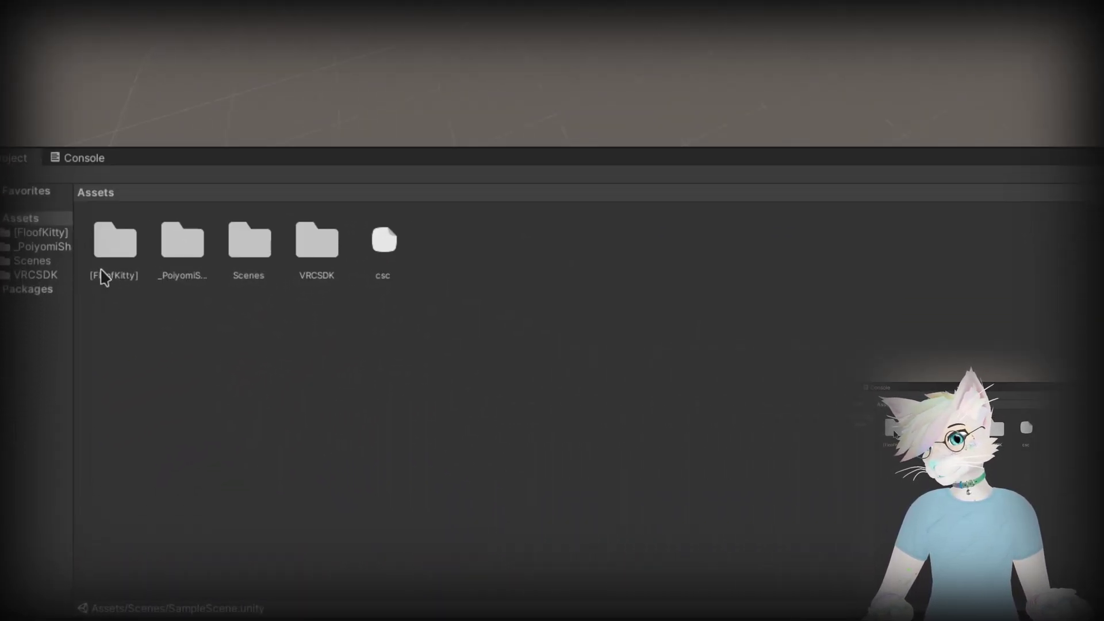
Open the [PC] FloofKitty scene from the [FloofKitty] folder and look over its JACKET and HOODIE avatar groups.
{"action": "double_click", "coordinate": [104, 277]}
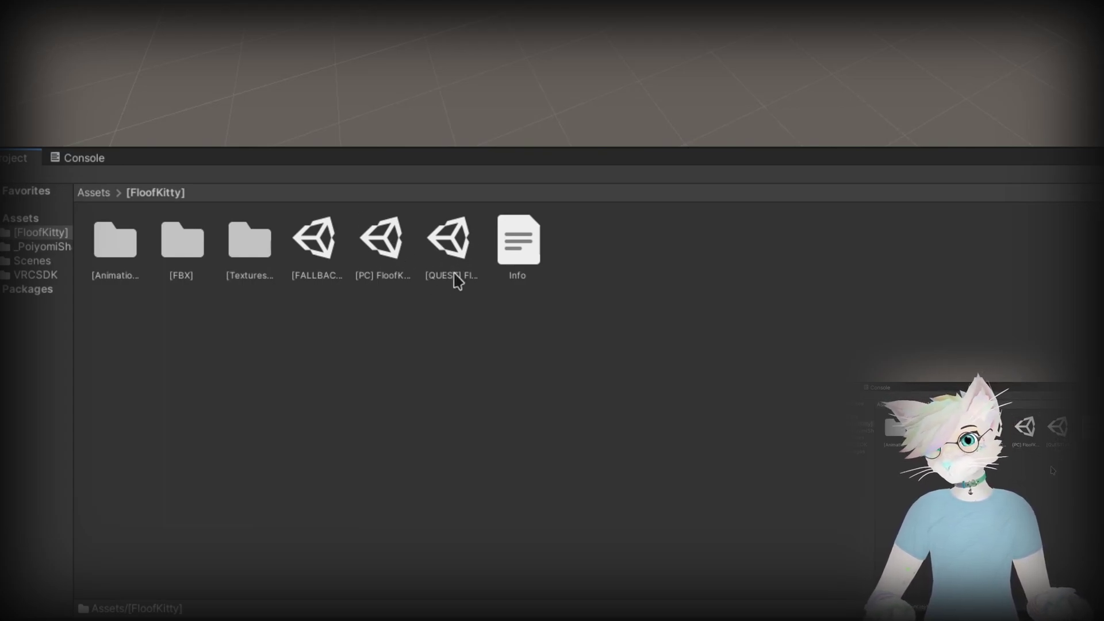
{"action": "double_click", "coordinate": [390, 252]}
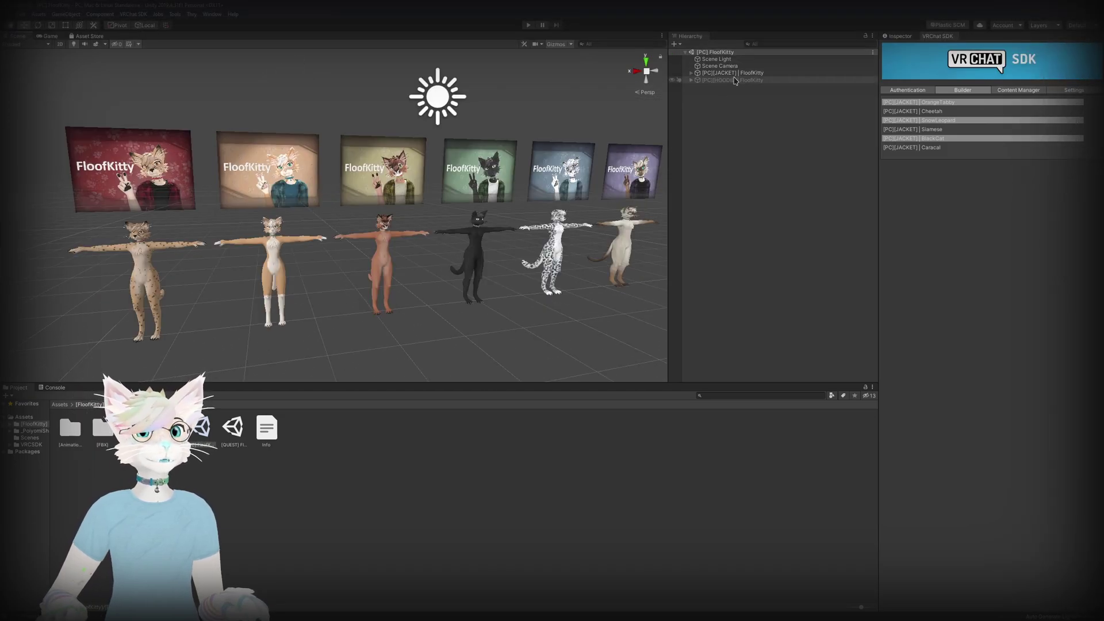
{"action": "left_click", "coordinate": [762, 80]}
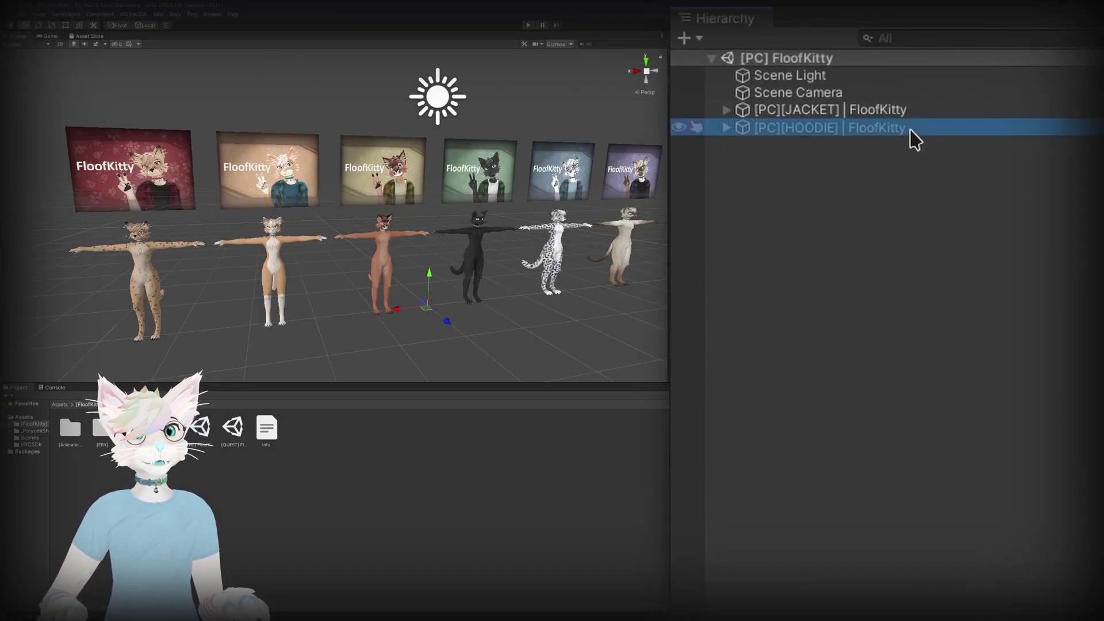
{"action": "left_click", "coordinate": [862, 193]}
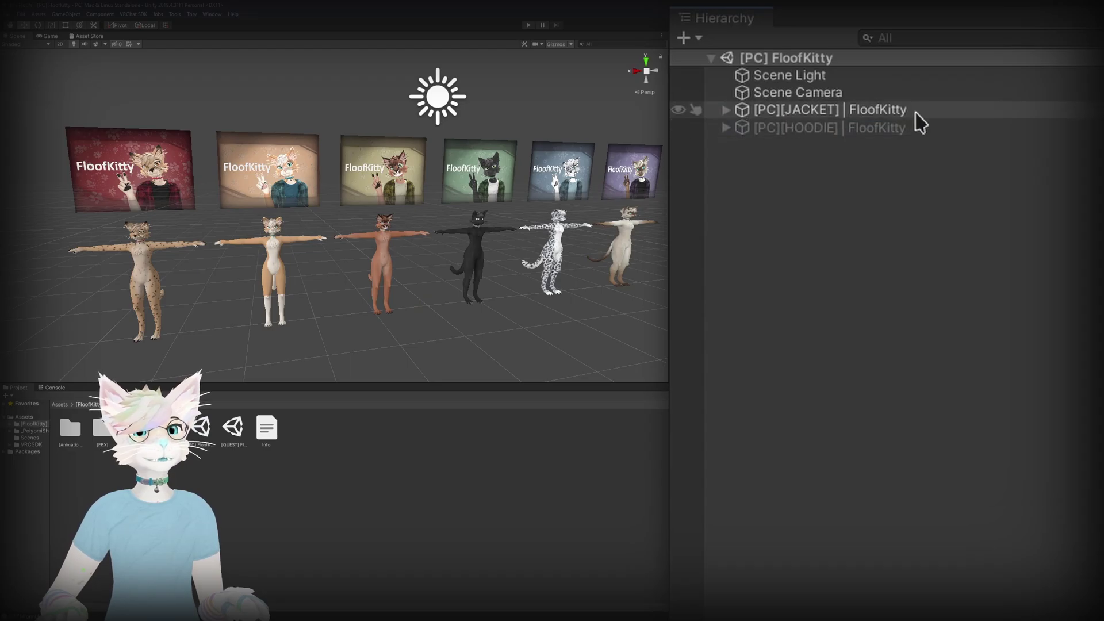
{"action": "left_click", "coordinate": [862, 127]}
{"action": "left_click", "coordinate": [725, 128]}
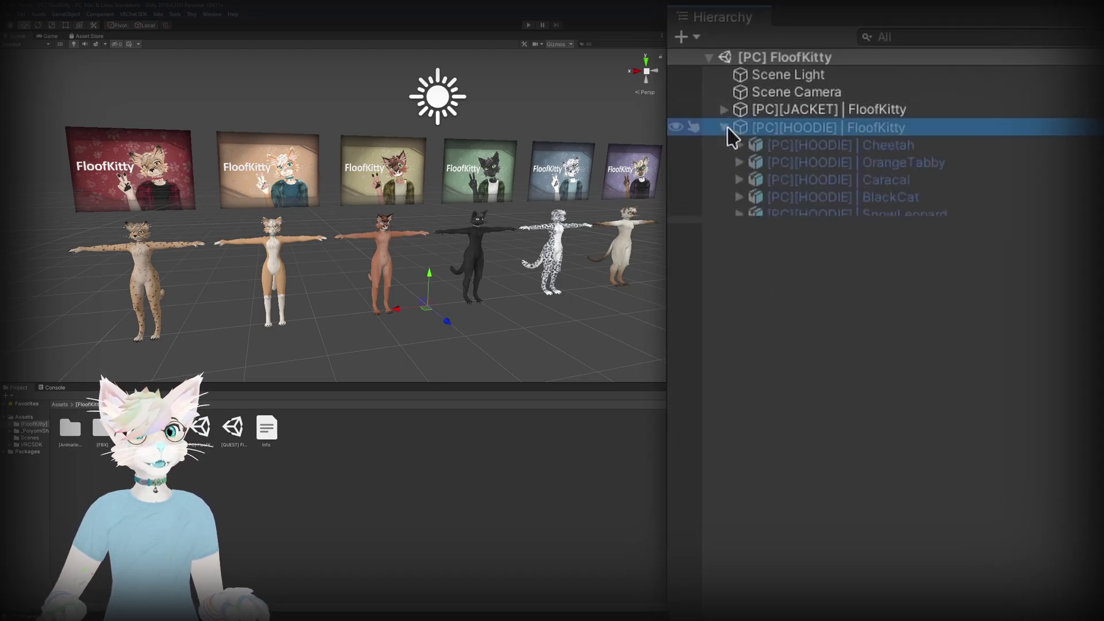
{"action": "left_click", "coordinate": [723, 110]}
Deactivate the [PC][JACKET] FloofKitty group and activate the [PC][HOODIE] FloofKitty group.
{"action": "left_click", "coordinate": [776, 112]}
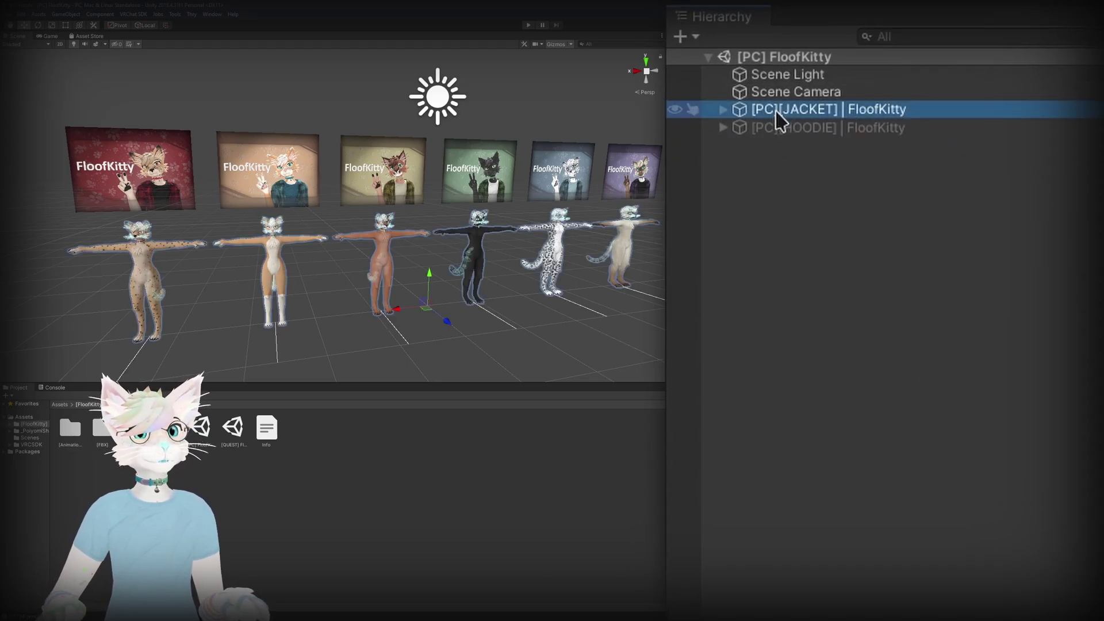
{"action": "left_click", "coordinate": [878, 48]}
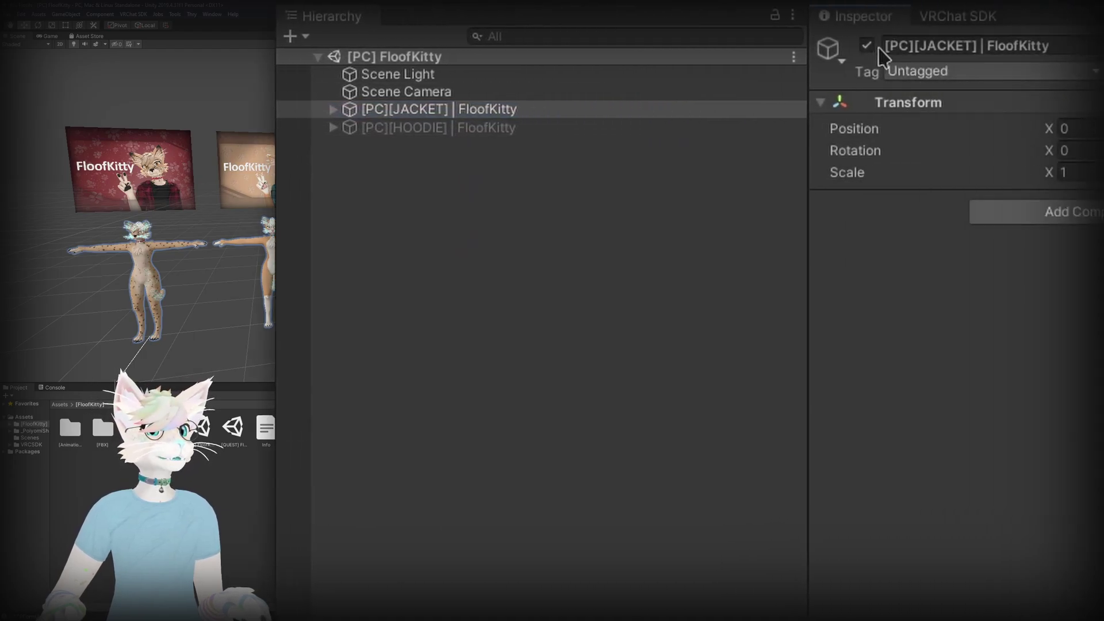
{"action": "left_click", "coordinate": [867, 45]}
{"action": "left_click", "coordinate": [457, 128]}
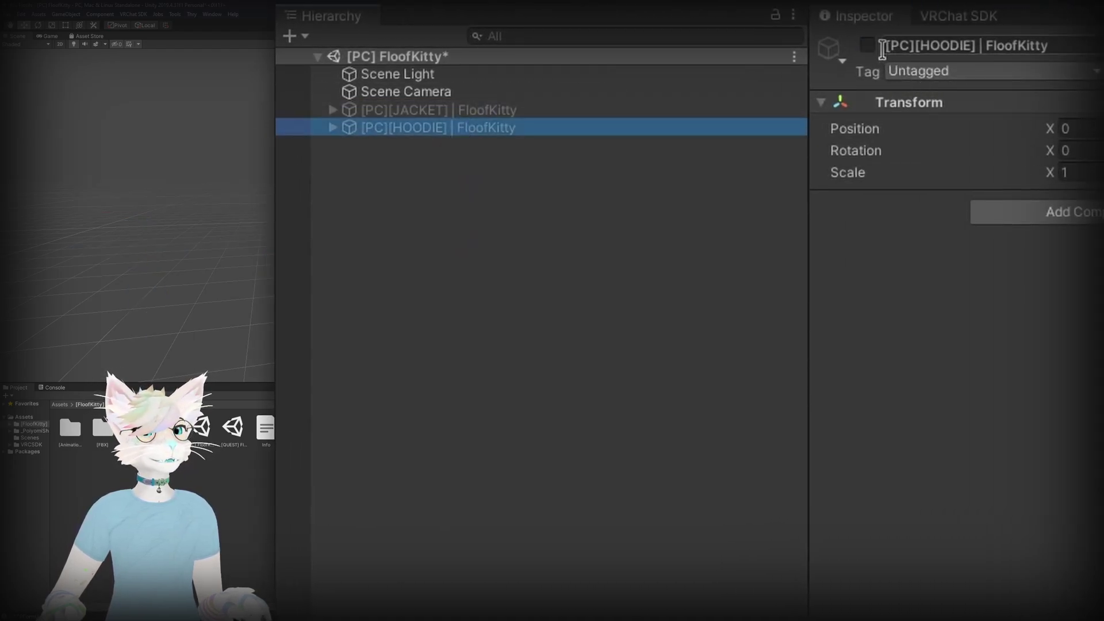
{"action": "left_click", "coordinate": [867, 46]}
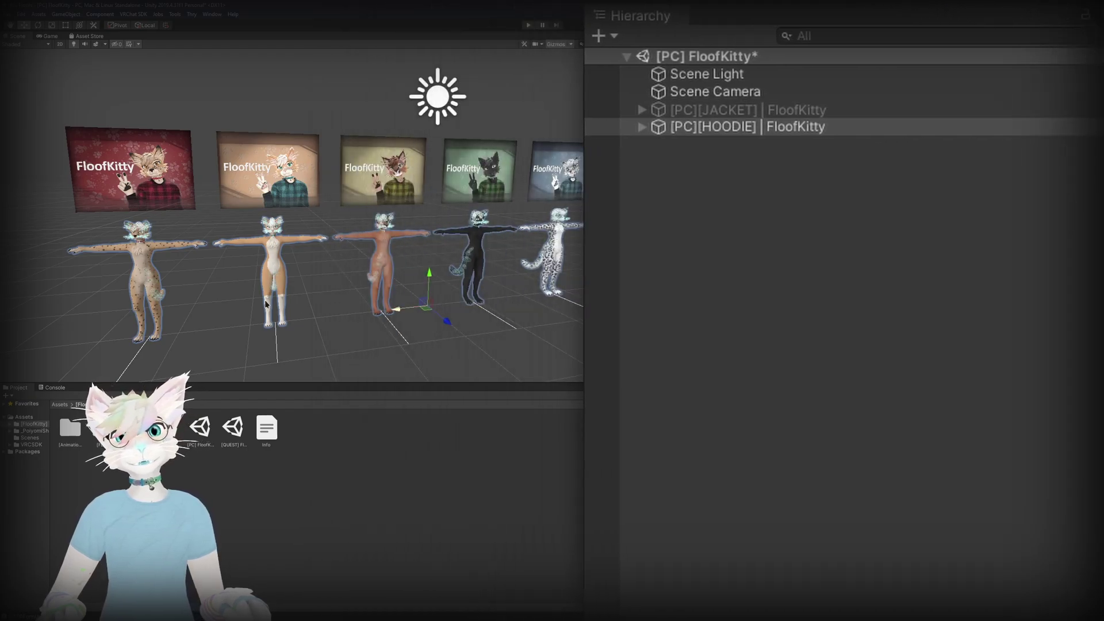
Select the Body mesh of the Cheetah avatar inside the [PC][HOODIE] FloofKitty group.
{"action": "left_click", "coordinate": [329, 300]}
{"action": "left_click_drag", "start_coordinate": [328, 300], "coordinate": [380, 261], "text": "alt"}
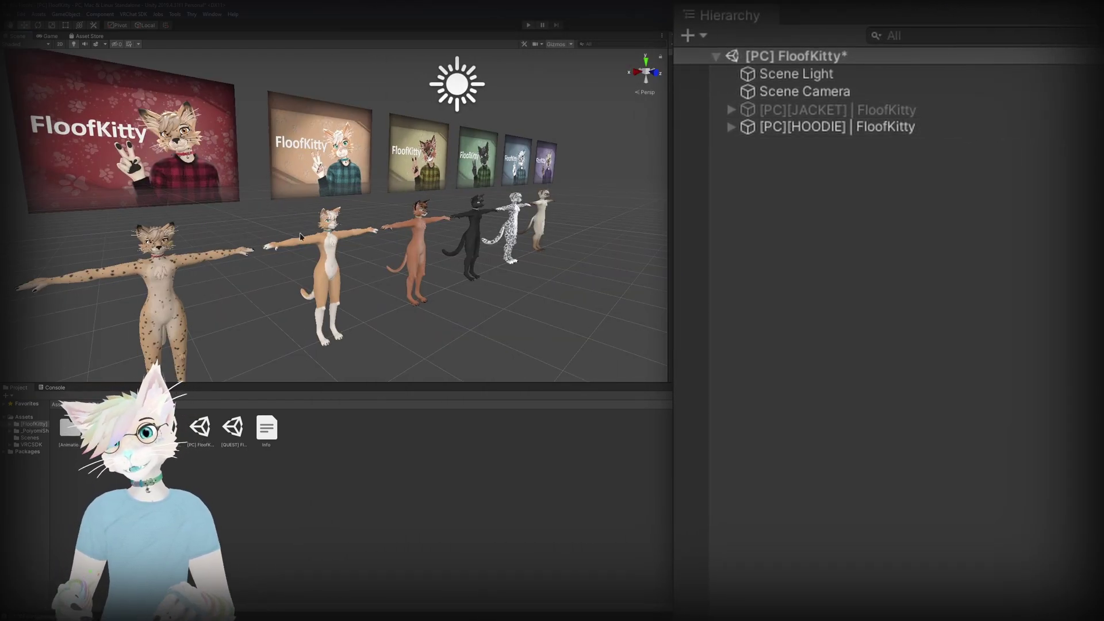
{"action": "left_click_drag", "start_coordinate": [299, 233], "coordinate": [317, 290], "text": "alt"}
{"action": "right_click_drag", "start_coordinate": [316, 290], "coordinate": [270, 275]}
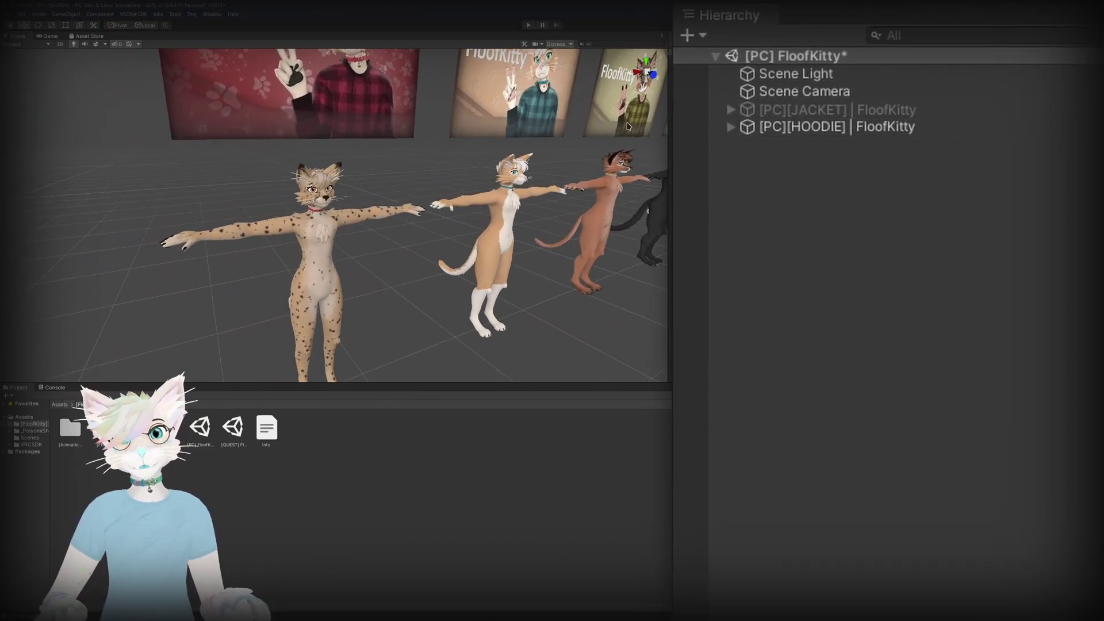
{"action": "left_click", "coordinate": [731, 127]}
{"action": "left_click", "coordinate": [510, 115]}
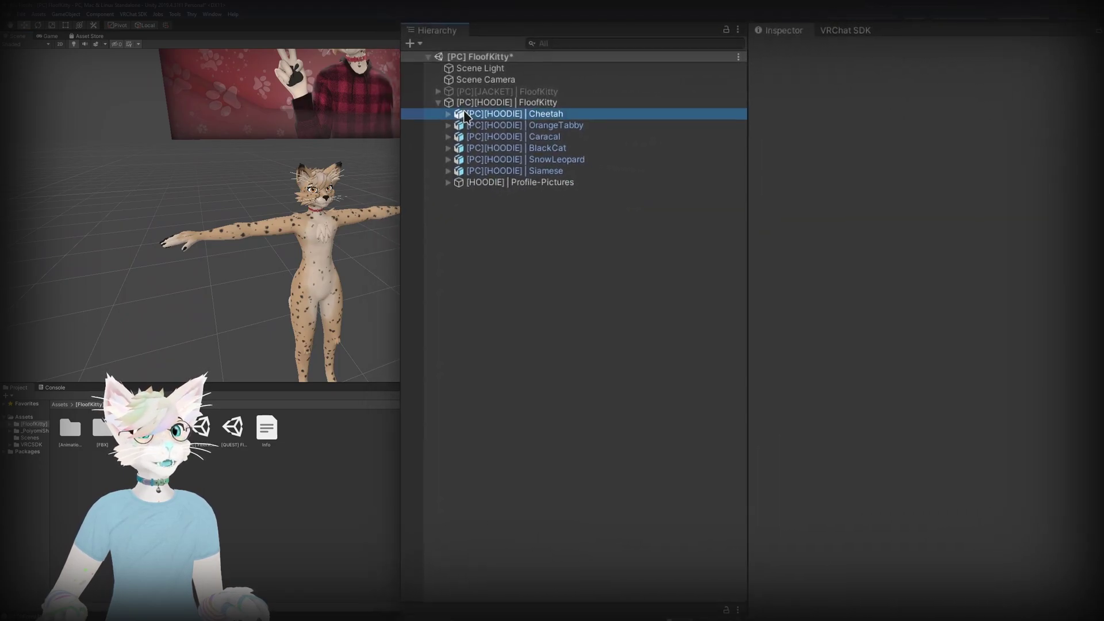
{"action": "left_click", "coordinate": [473, 116]}
{"action": "left_click", "coordinate": [488, 136]}
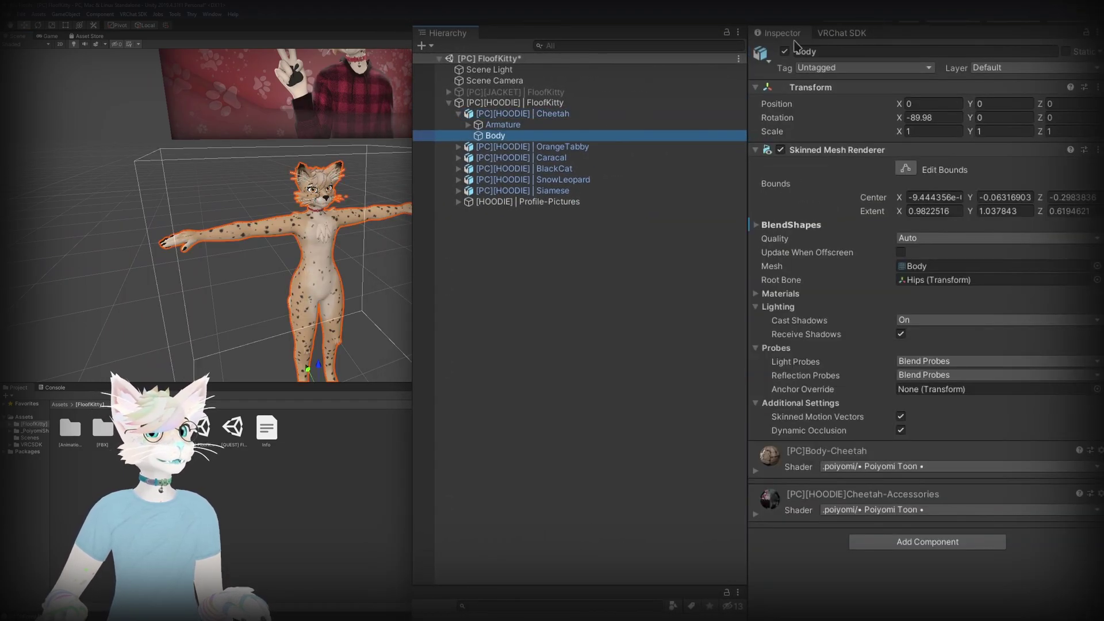
Expand the Body mesh's BlendShapes and look through its mouth, body, clipping fix, face tracking and hide sections.
{"action": "left_click", "coordinate": [764, 225]}
{"action": "scroll", "coordinate": [947, 534], "scroll_direction": "down", "scroll_amount": 10}
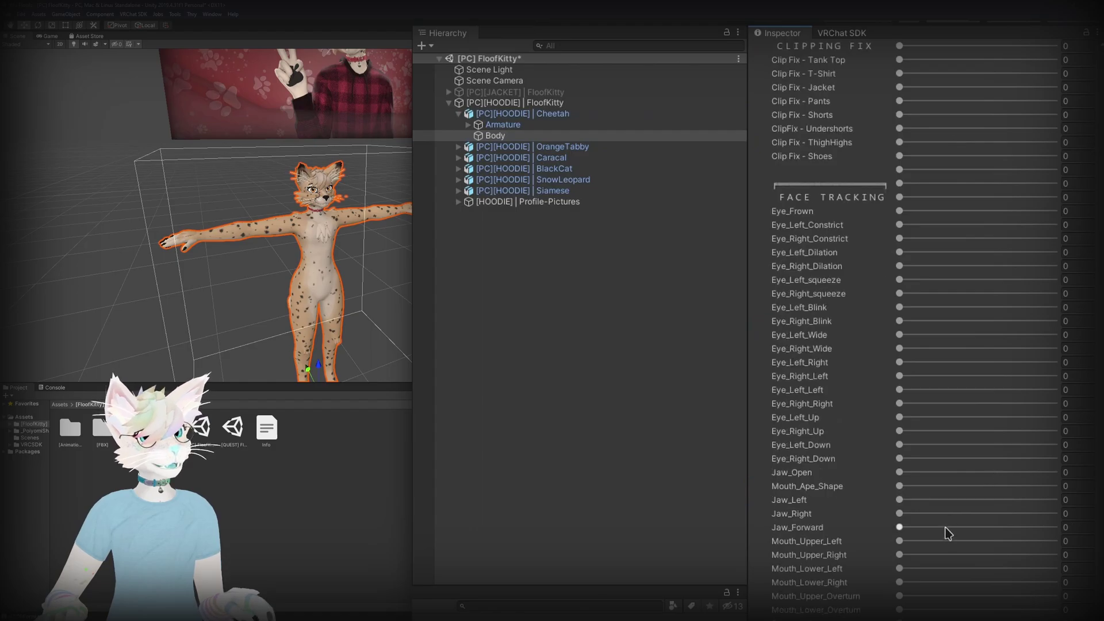
{"action": "scroll", "coordinate": [946, 538], "scroll_direction": "down", "scroll_amount": 5}
{"action": "scroll", "coordinate": [931, 517], "scroll_direction": "up", "scroll_amount": 20}
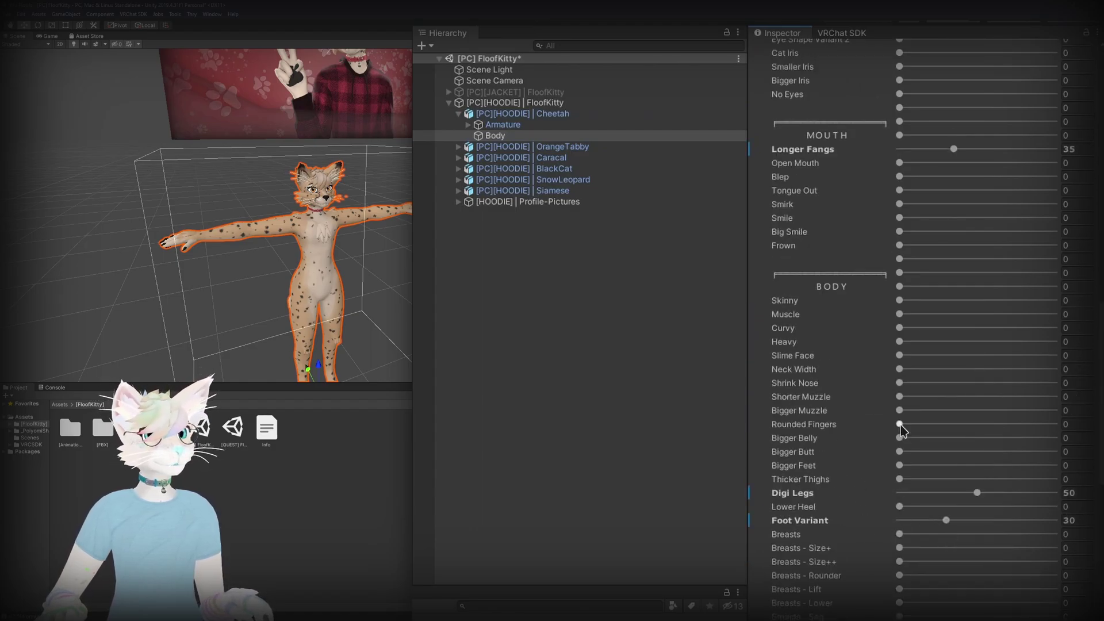
{"action": "scroll", "coordinate": [900, 424], "scroll_direction": "down", "scroll_amount": 12}
Try out the Hide blendshapes for Tank Top, Jacket and Pants on the Cheetah body, ending each at 100.
{"action": "mouse_move", "coordinate": [1053, 342]}
{"action": "left_mouse_down"}
{"action": "mouse_move", "coordinate": [880, 351]}
{"action": "mouse_move", "coordinate": [1054, 341]}
{"action": "left_mouse_up"}
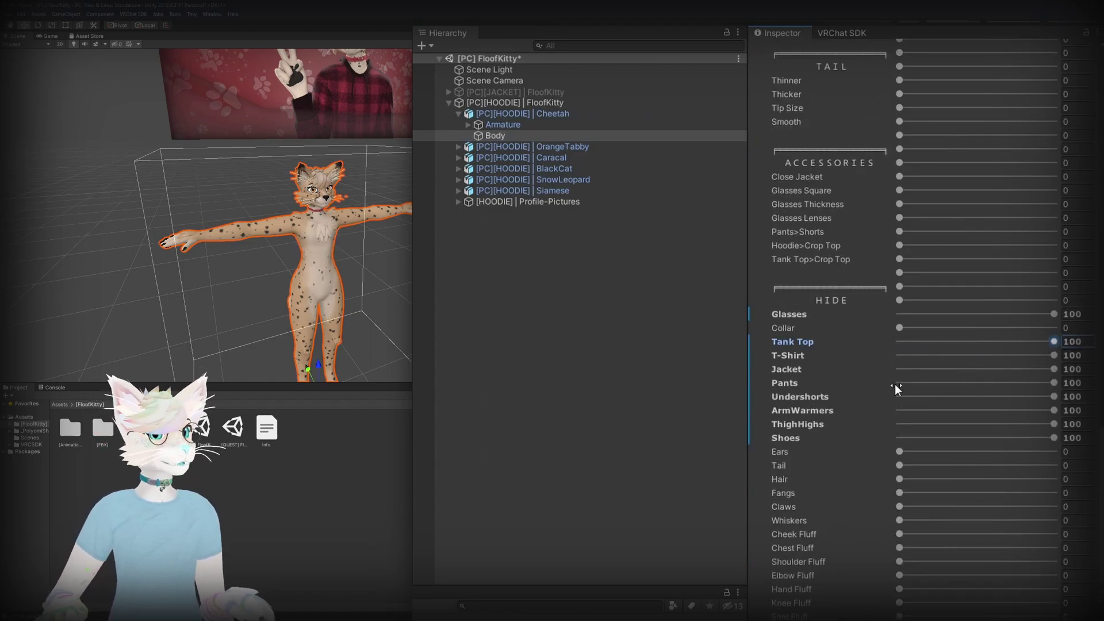
{"action": "left_click_drag", "start_coordinate": [898, 369], "coordinate": [1083, 384]}
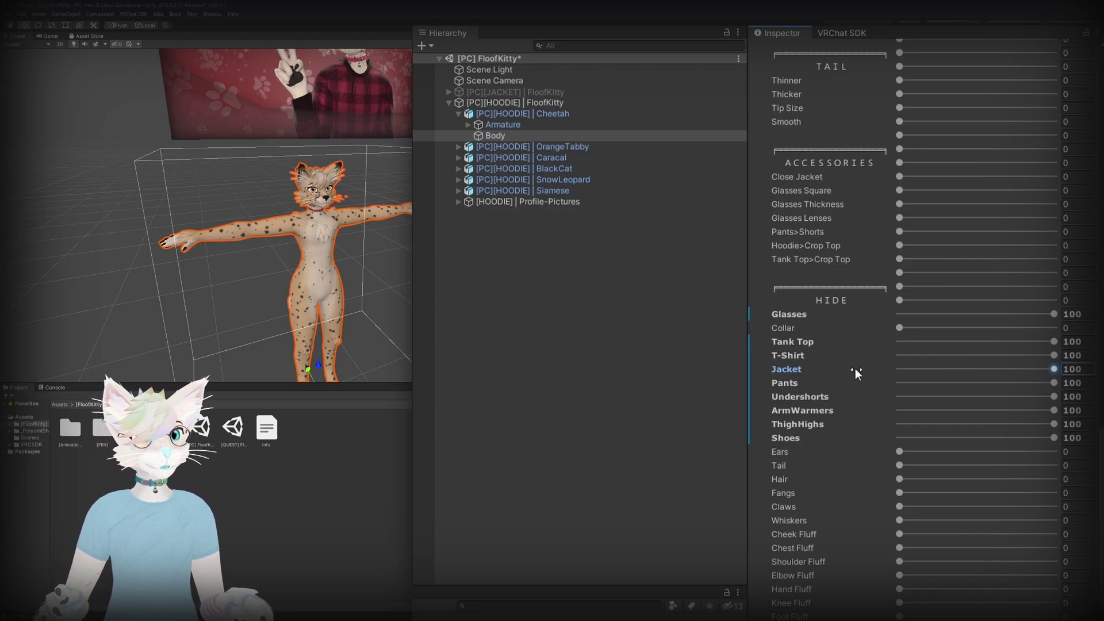
{"action": "left_click_drag", "start_coordinate": [915, 384], "coordinate": [1062, 383]}
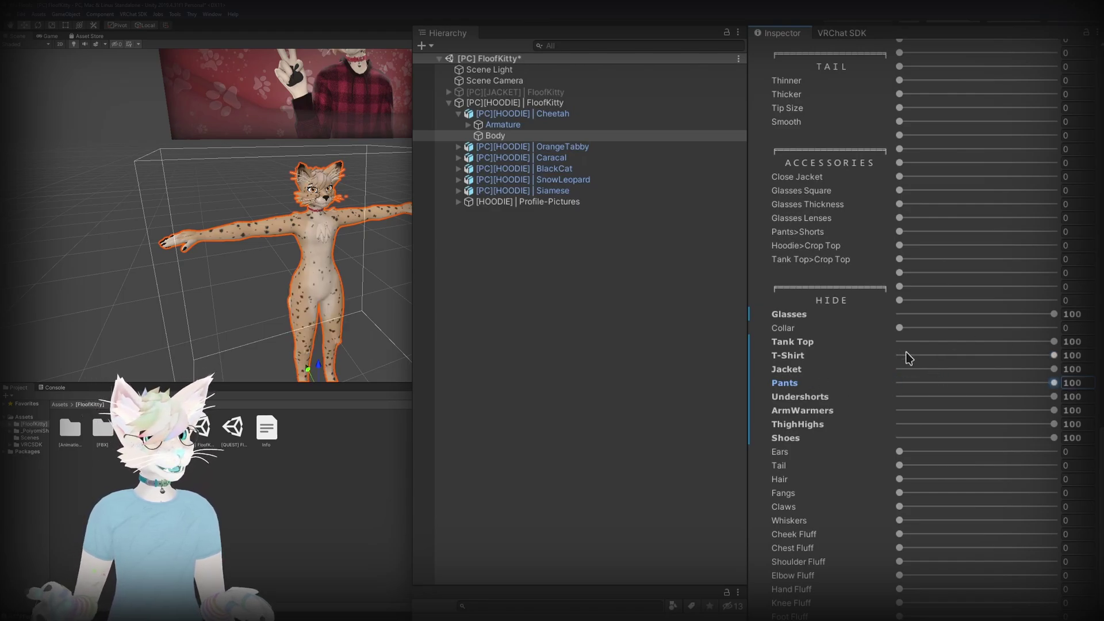
{"action": "right_click_drag", "start_coordinate": [362, 230], "coordinate": [396, 183]}
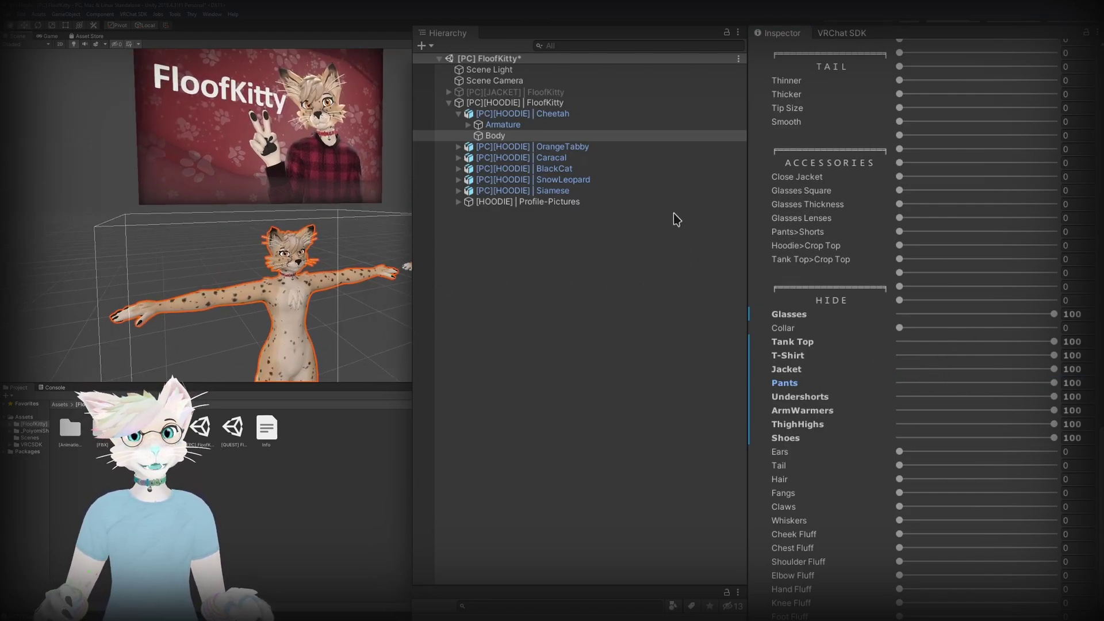
Collapse and deactivate the [PC][HOODIE] FloofKitty group, and reactivate the [PC][JACKET] FloofKitty group.
{"action": "key", "text": "Left"}
{"action": "key", "text": "Left"}
{"action": "key", "text": "Left"}
{"action": "key", "text": "Left"}
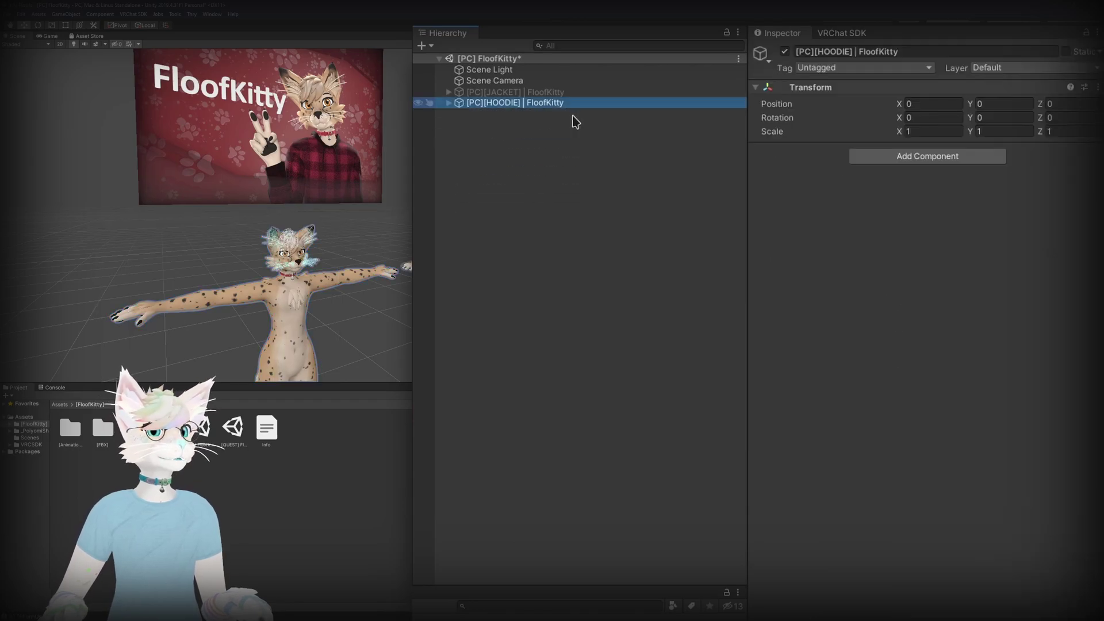
{"action": "left_click", "coordinate": [784, 51]}
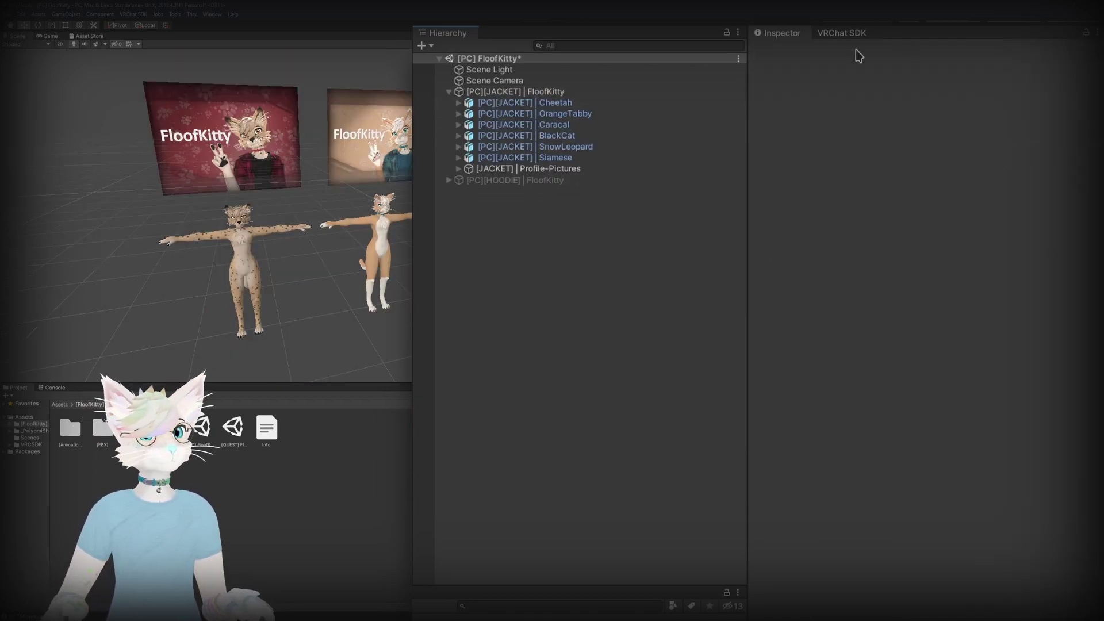
Select [PC][JACKET] | Cheetah in the VRChat SDK builder and build and publish it for Windows, accepting the automatic material locking.
{"action": "left_click", "coordinate": [847, 36]}
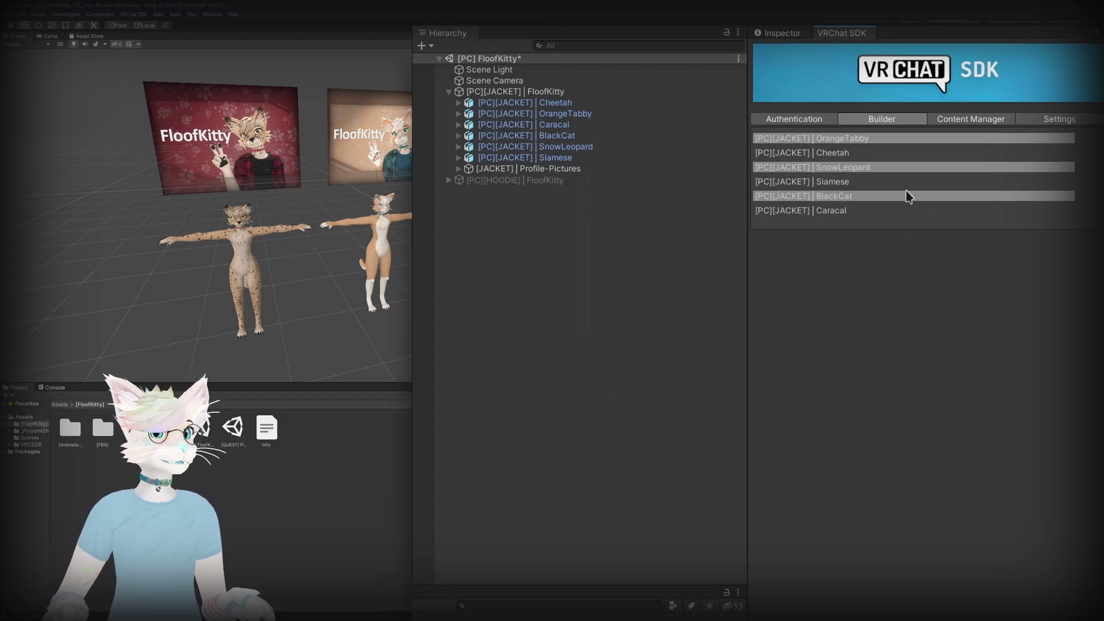
{"action": "left_click", "coordinate": [800, 153]}
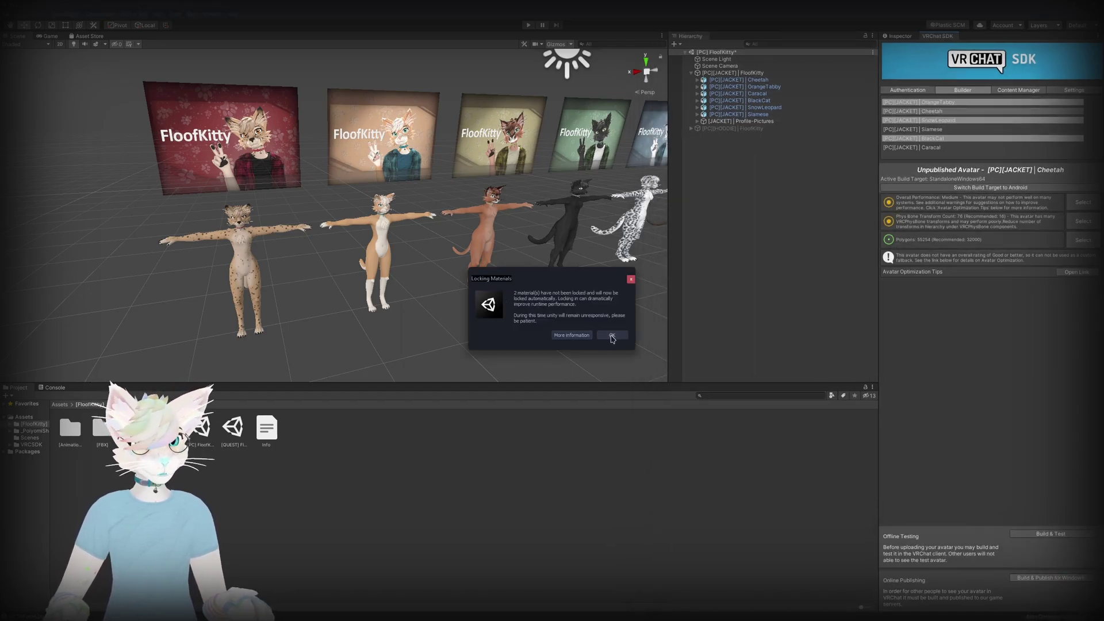
{"action": "left_click", "coordinate": [609, 335]}
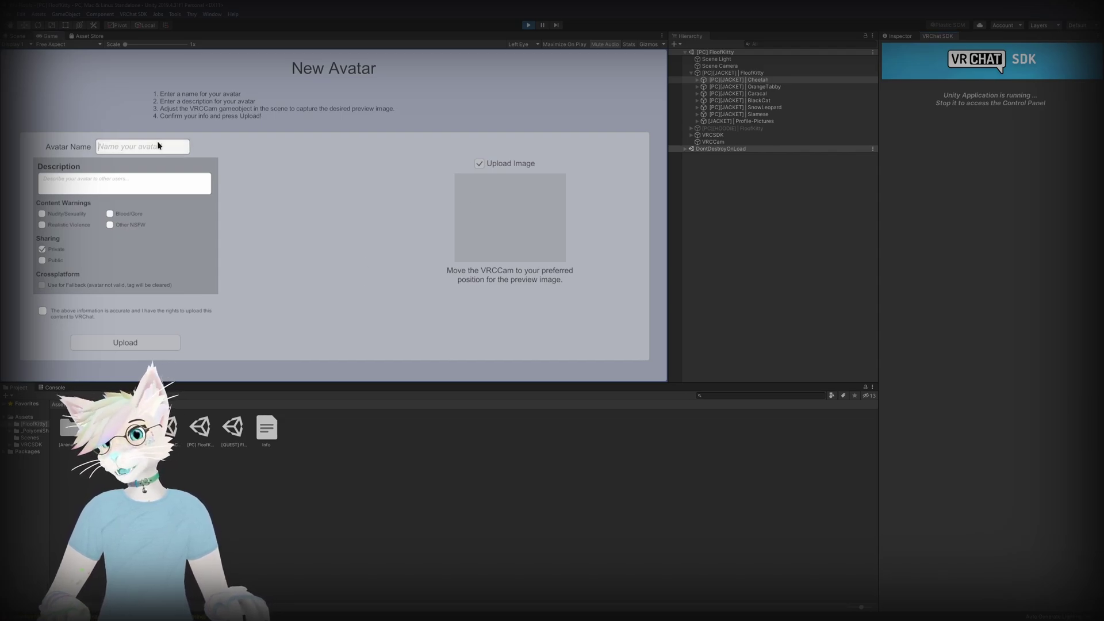
Name the new avatar "My Floof" and give it the description "OwO".
{"action": "type", "text": "My Floof"}
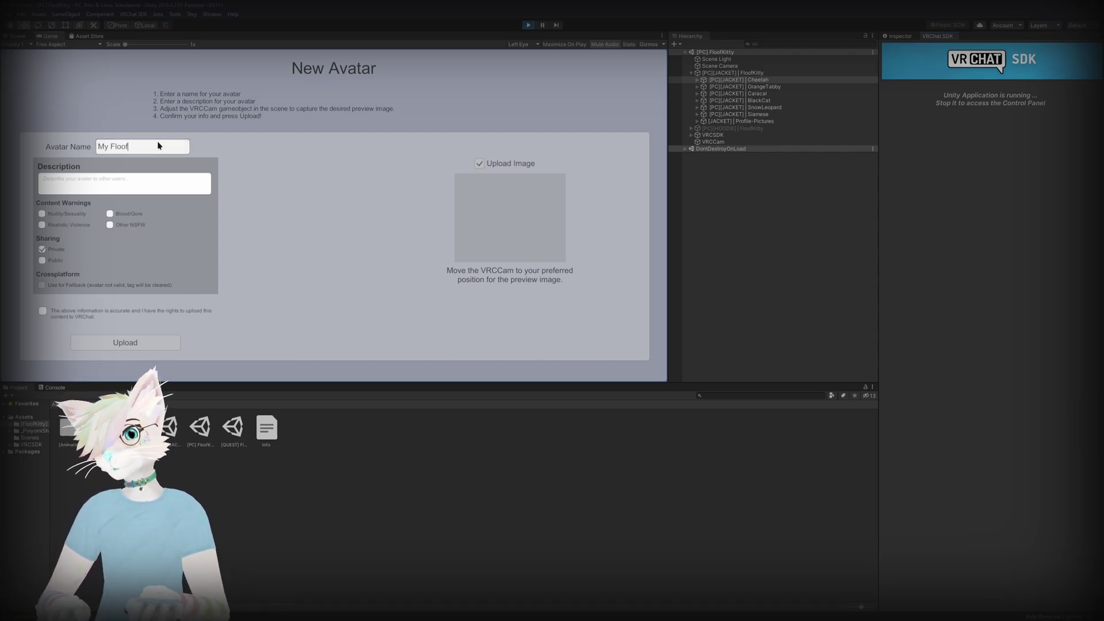
{"action": "left_click", "coordinate": [103, 180]}
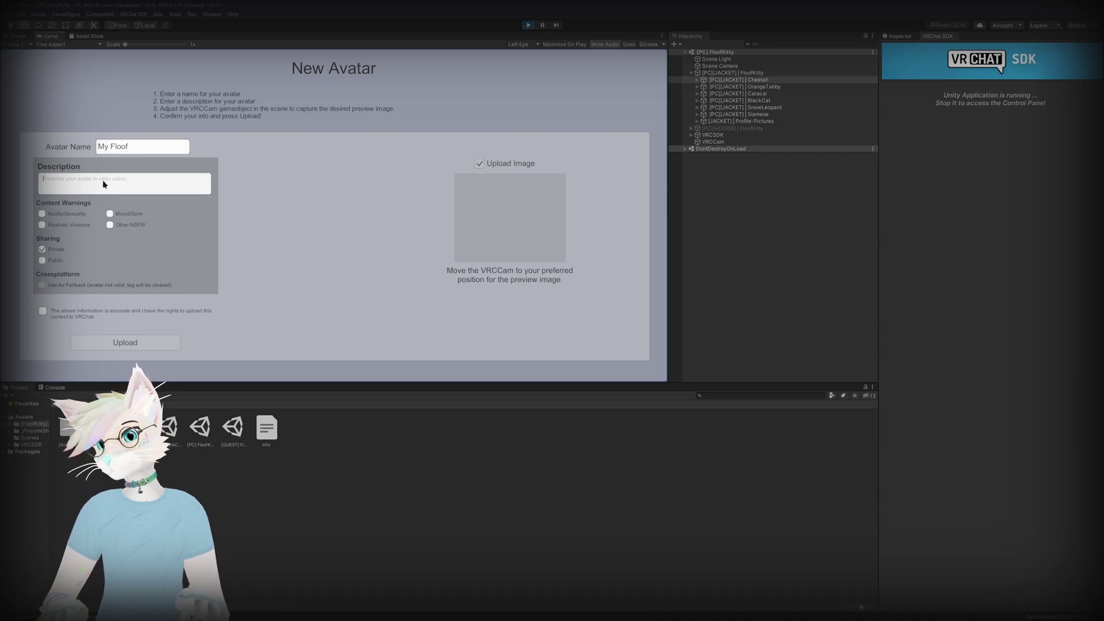
{"action": "type", "text": "D"}
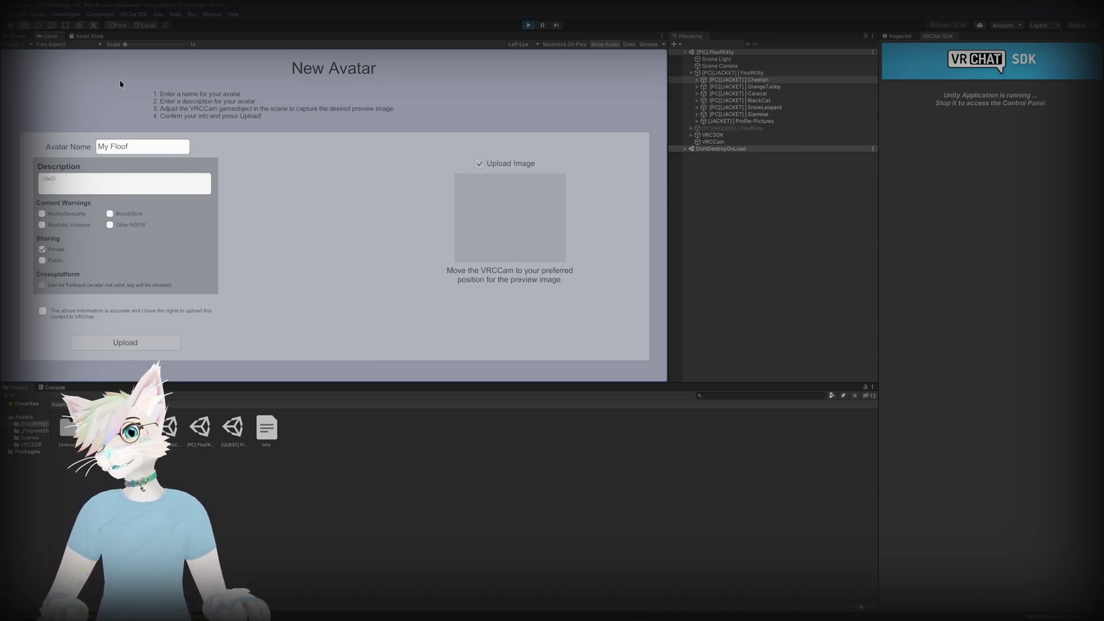
Reposition the VRCCam in the scene so the upload preview image frames the Cheetah's FloofKitty profile picture.
{"action": "left_click", "coordinate": [24, 38]}
{"action": "right_click_drag", "start_coordinate": [328, 268], "coordinate": [453, 261]}
{"action": "right_click_drag", "start_coordinate": [251, 241], "coordinate": [212, 251]}
{"action": "right_click_drag", "start_coordinate": [242, 286], "coordinate": [410, 242]}
{"action": "left_click", "coordinate": [380, 250]}
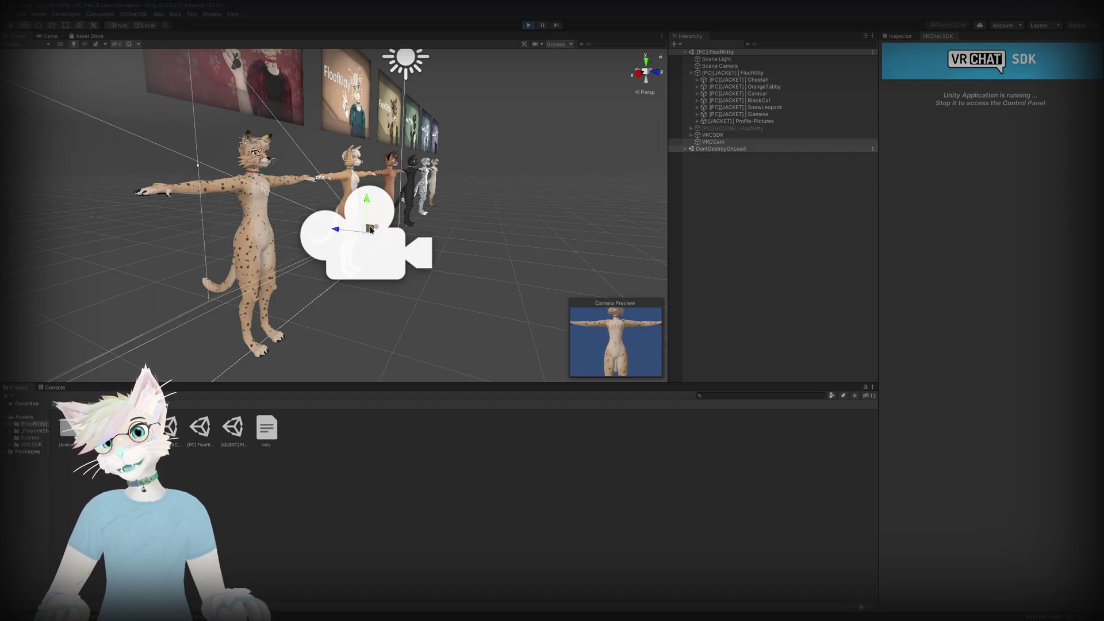
{"action": "left_click_drag", "start_coordinate": [370, 229], "coordinate": [376, 604]}
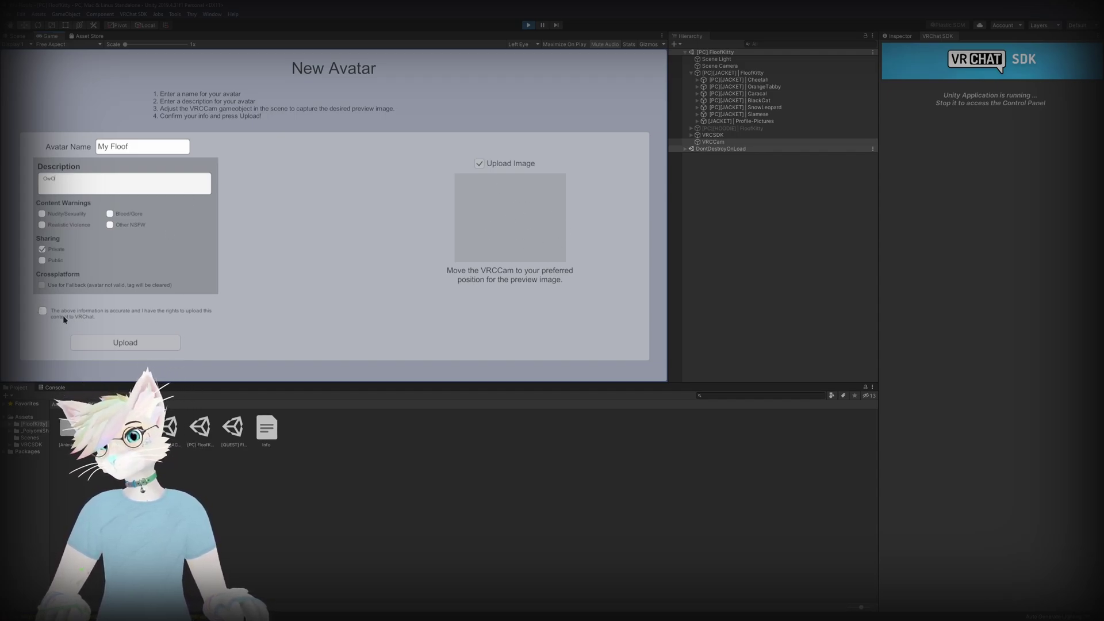
Confirm that the information is accurate and the upload rights are held, and upload the avatar to VRChat.
{"action": "left_click", "coordinate": [42, 311]}
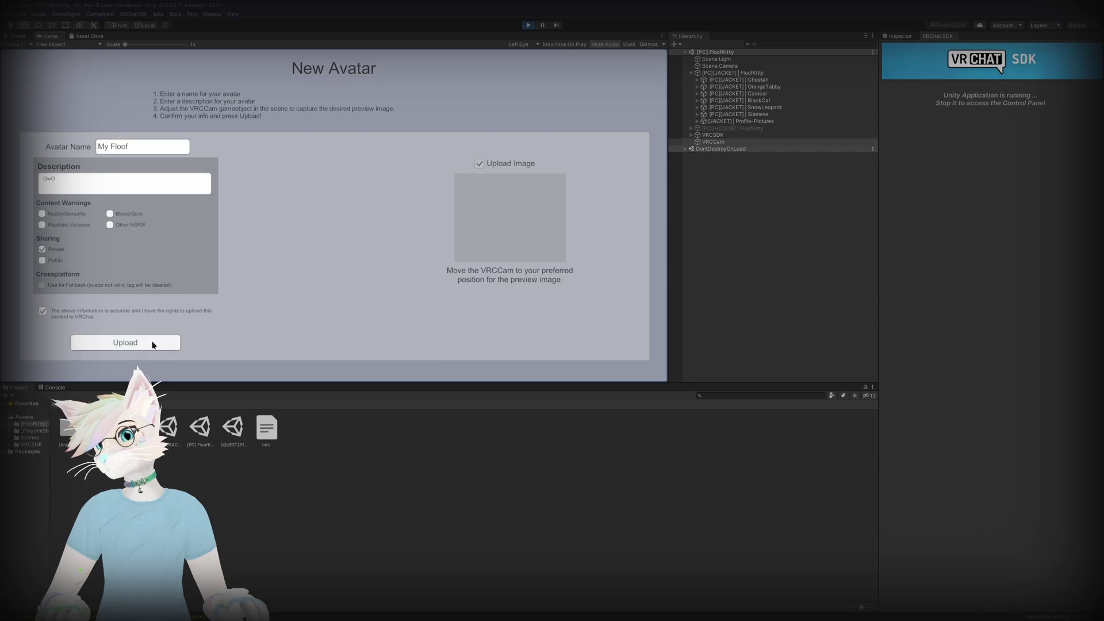
{"action": "left_click", "coordinate": [135, 341]}
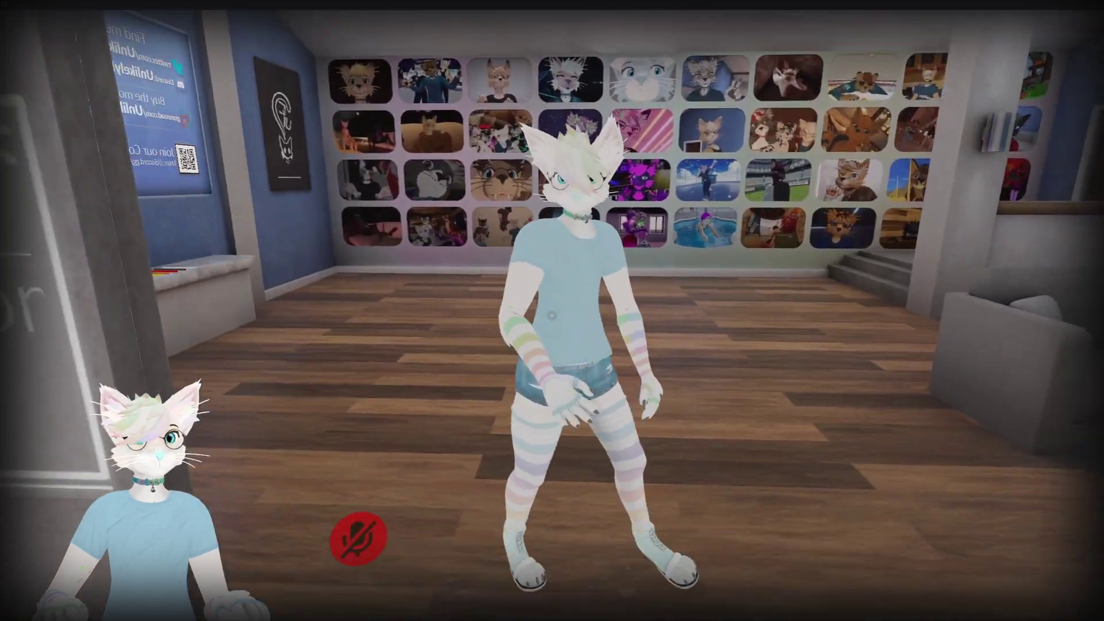
Switch to VRChat and change into the My Floof avatar from My Creations.
{"action": "key", "text": "Escape"}
{"action": "left_click", "coordinate": [522, 362]}
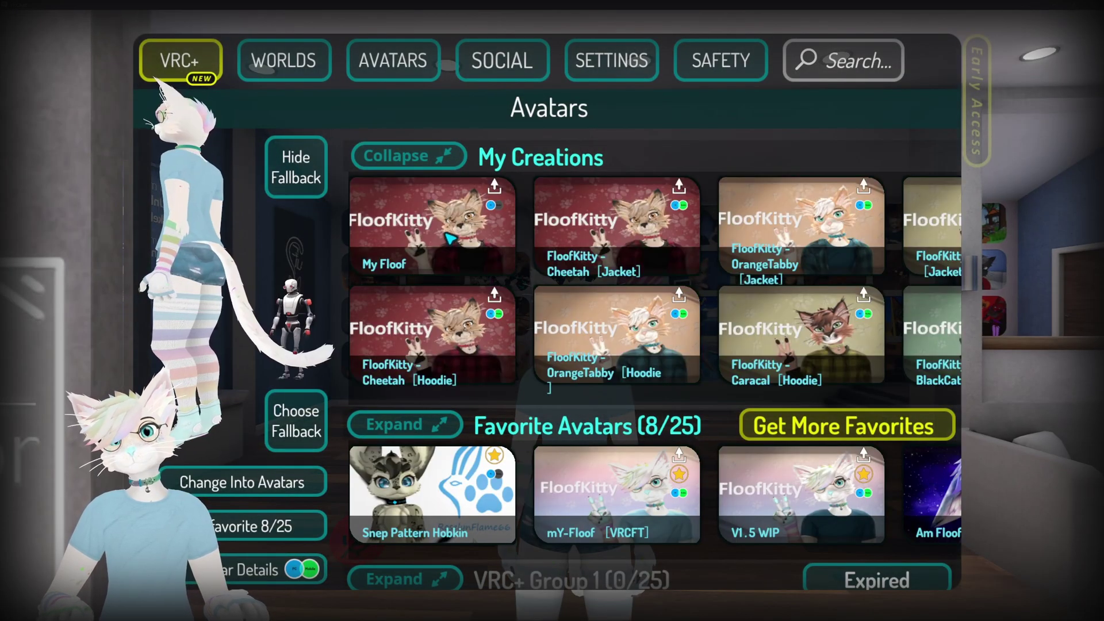
{"action": "left_click", "coordinate": [394, 268]}
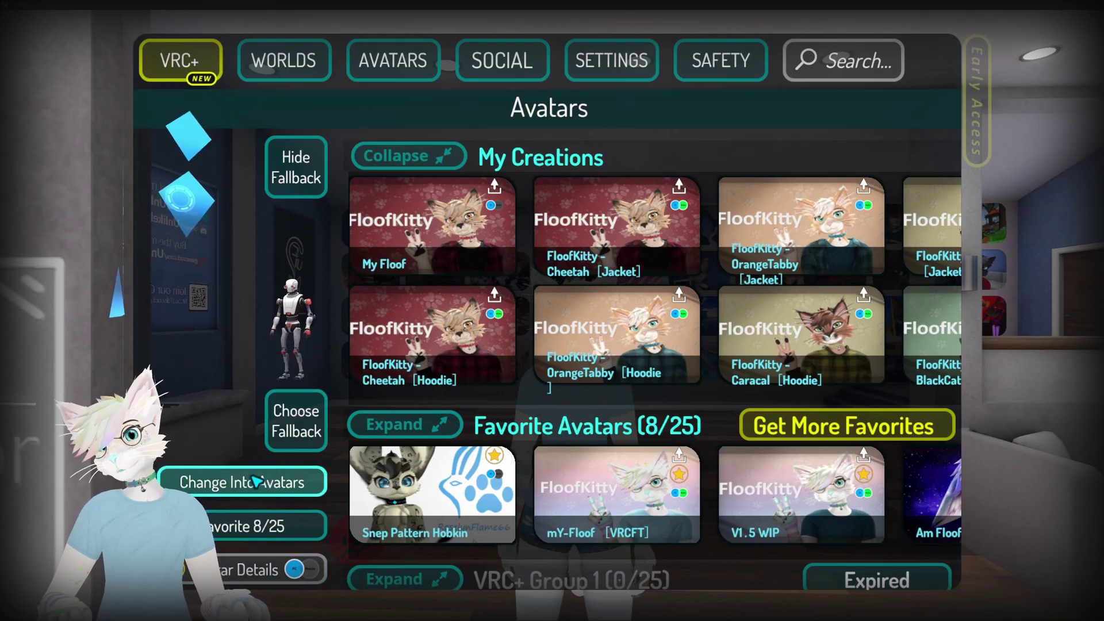
{"action": "left_click", "coordinate": [270, 479]}
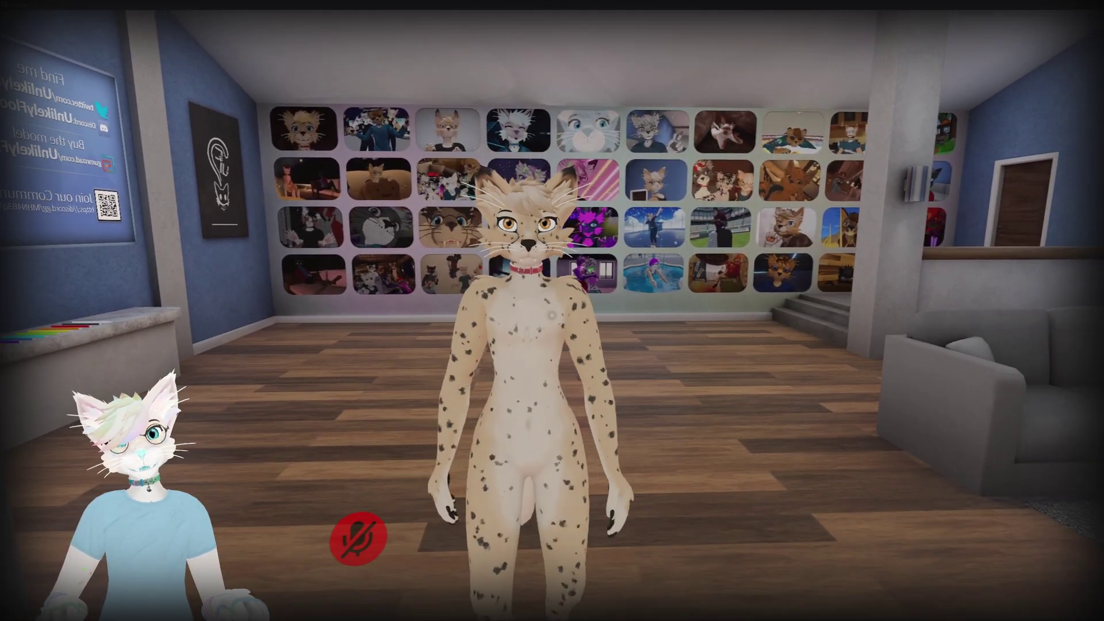
Put the avatar into its sitting pose and try its clothing toggles, including turning on the Jacket.
{"action": "key", "text": "c"}
{"action": "key", "text": "v"}
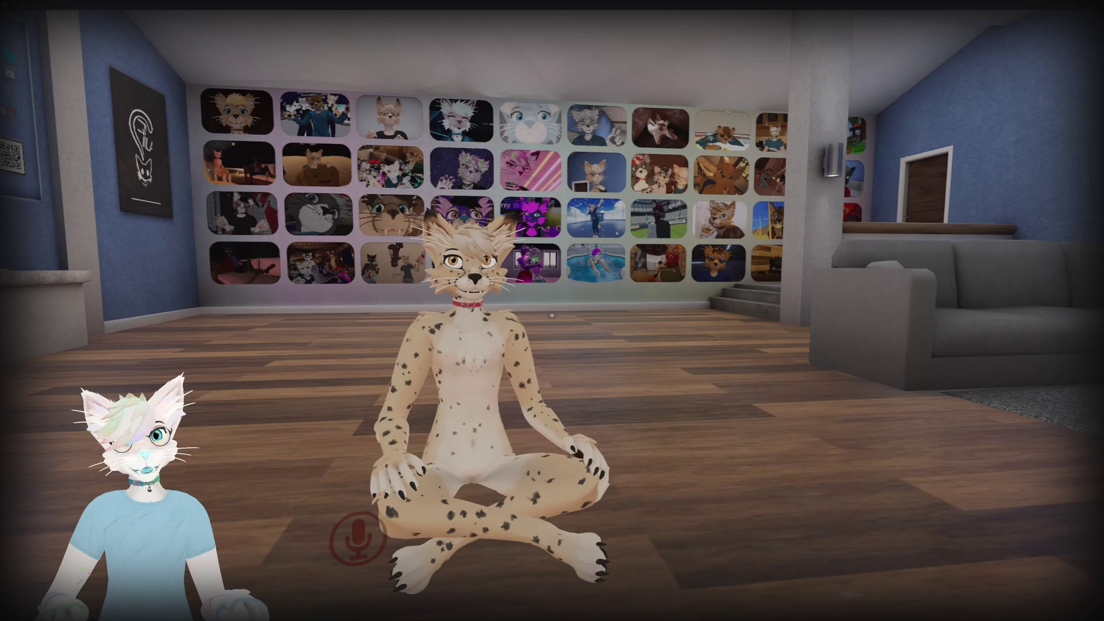
{"action": "left_click", "coordinate": [696, 403]}
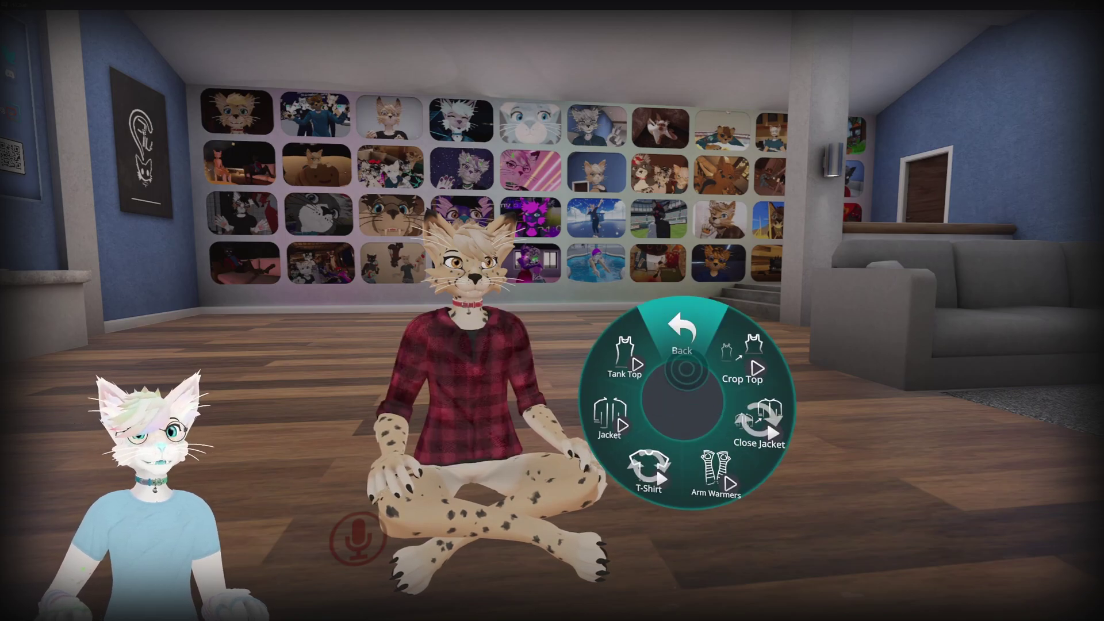
{"action": "left_click", "coordinate": [710, 404]}
{"action": "left_click", "coordinate": [653, 402]}
{"action": "left_click", "coordinate": [681, 372]}
{"action": "left_click", "coordinate": [747, 443]}
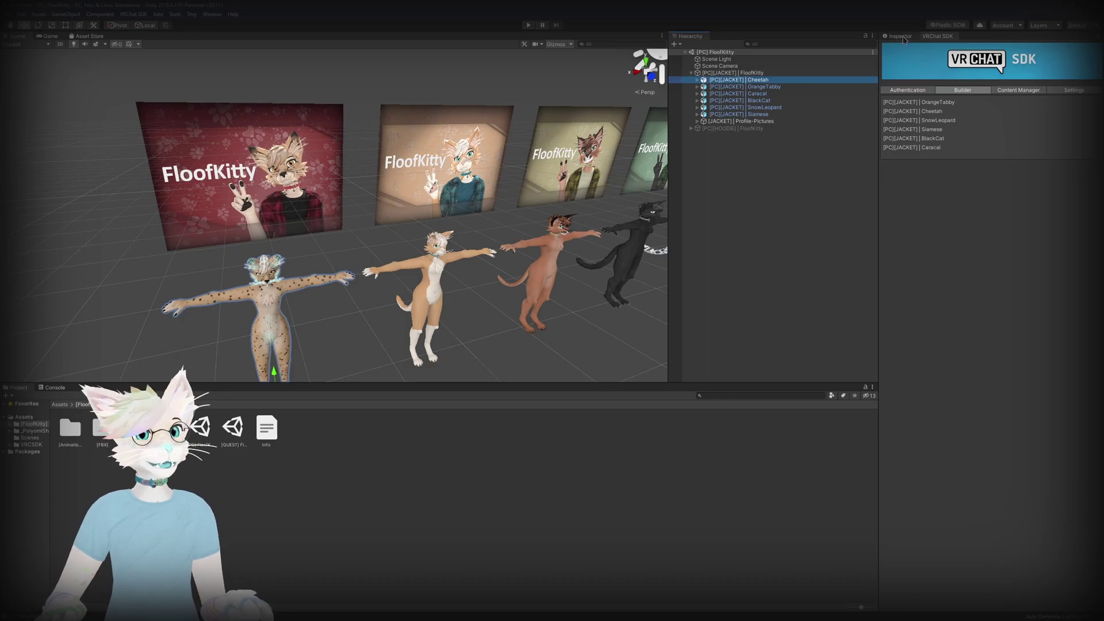
Switch back to Unity, copy the blueprint ID of [PC][JACKET] | Cheetah, and open the [QUEST] FloofKitty scene.
{"action": "left_click", "coordinate": [898, 36]}
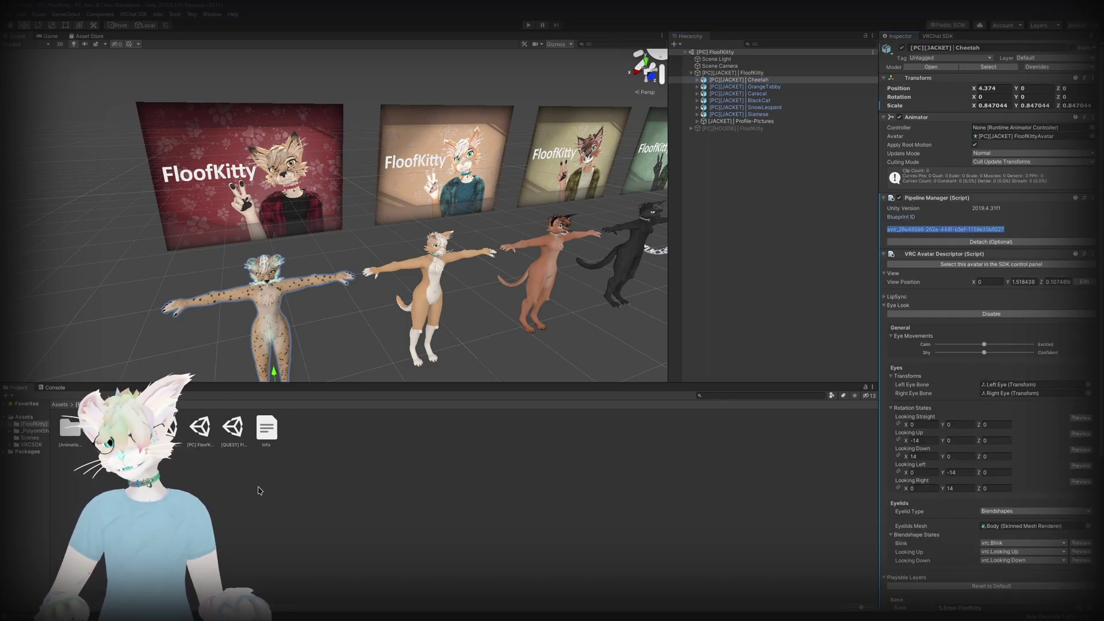
{"action": "double_click", "coordinate": [233, 430]}
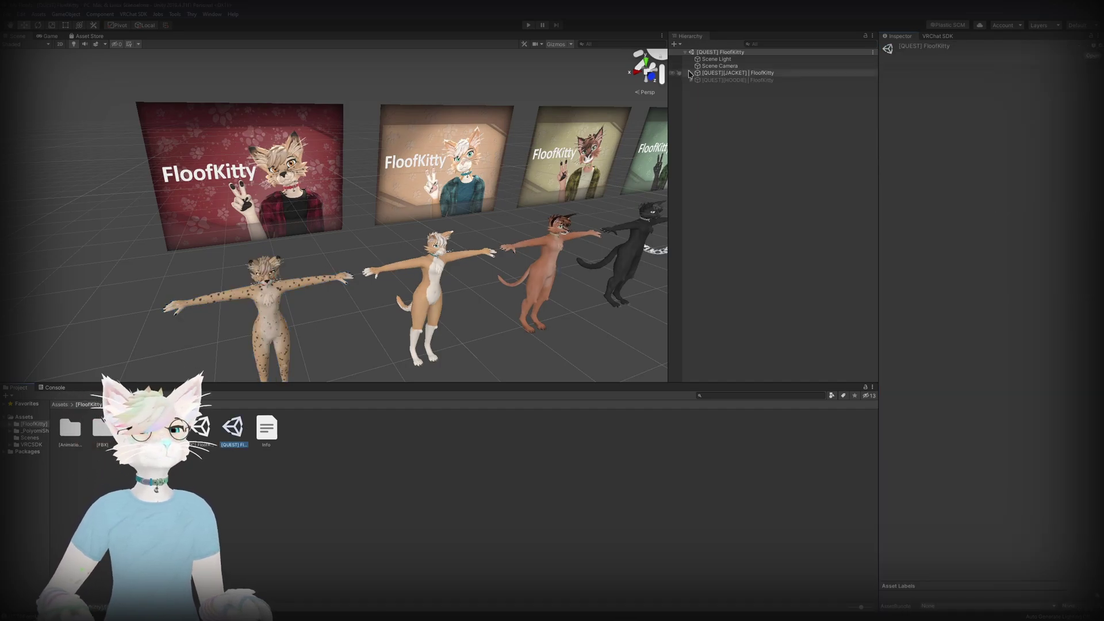
Attach the copied blueprint ID to [QUEST][JACKET] | Cheetah and select that avatar in the VRChat SDK builder.
{"action": "left_click", "coordinate": [747, 80]}
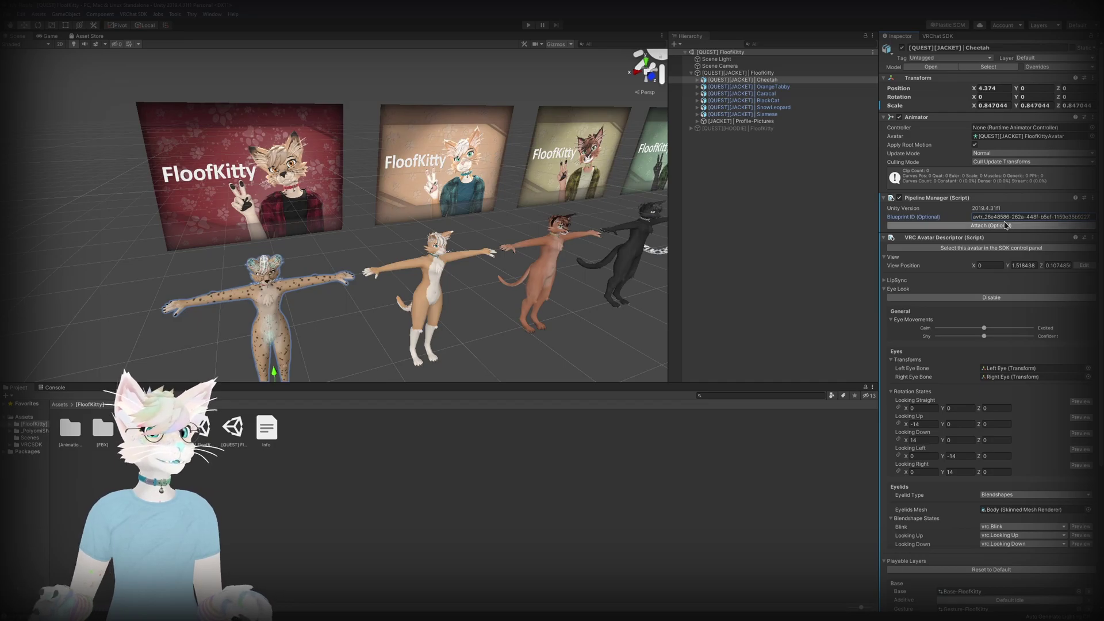
{"action": "left_click", "coordinate": [1005, 225]}
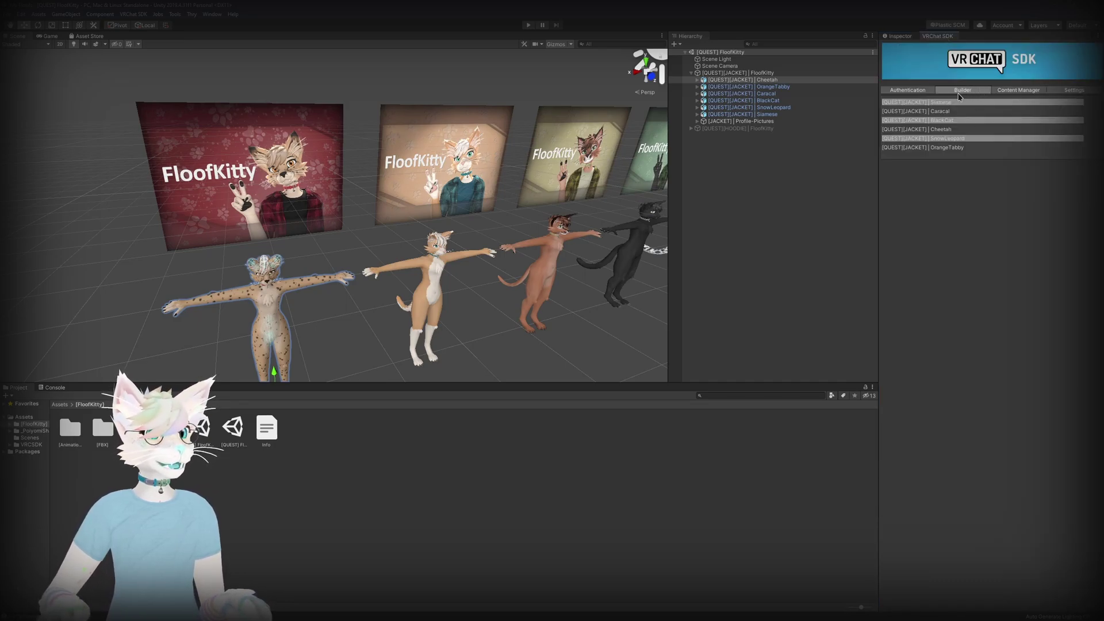
{"action": "left_click", "coordinate": [944, 130]}
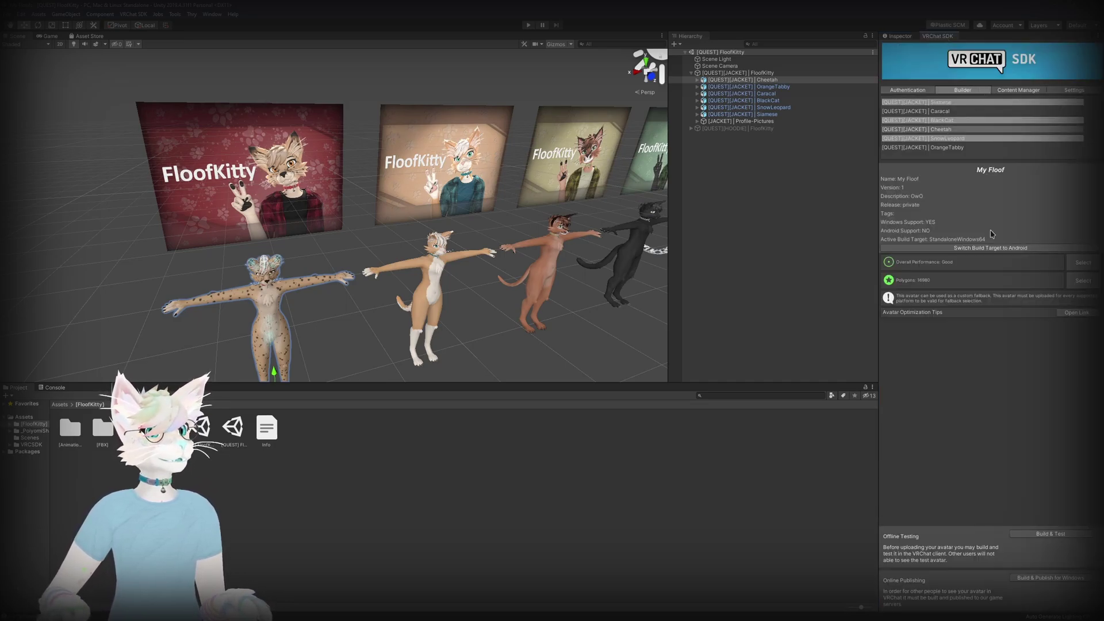